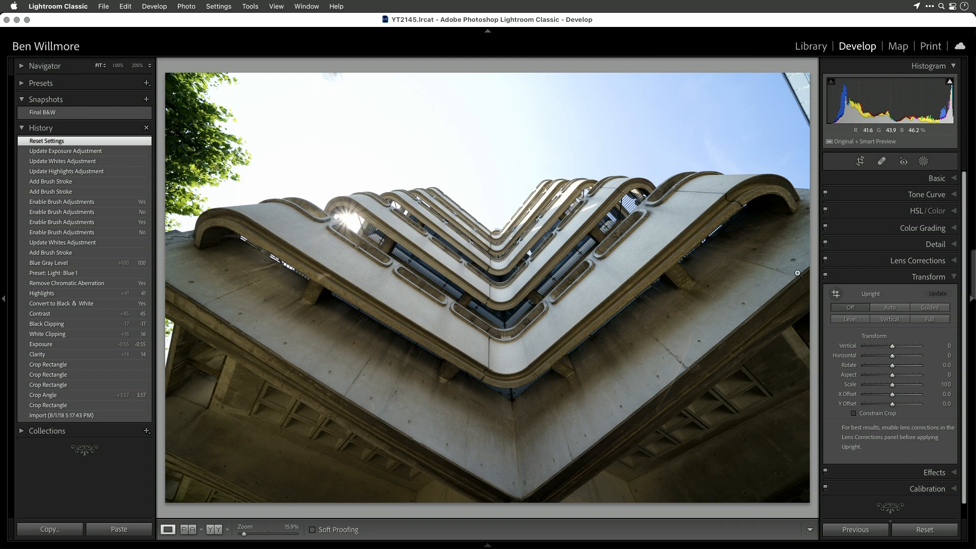
Straighten the photo in Crop & Straighten along a line joining the ends of the building's outer left and right curves.
left_click(860, 161)
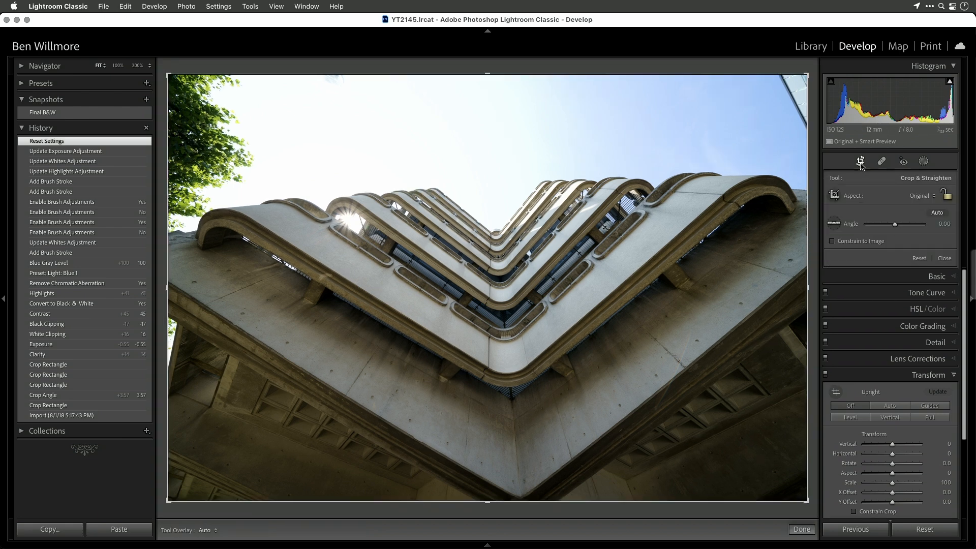
left_click(834, 225)
left_click_drag(197, 246, 798, 207)
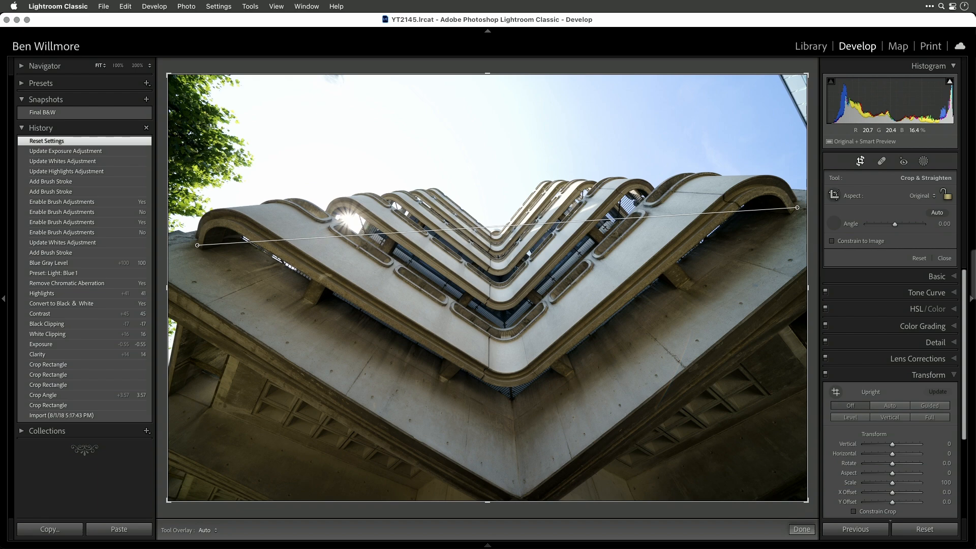
left_click_drag(797, 208, 798, 208)
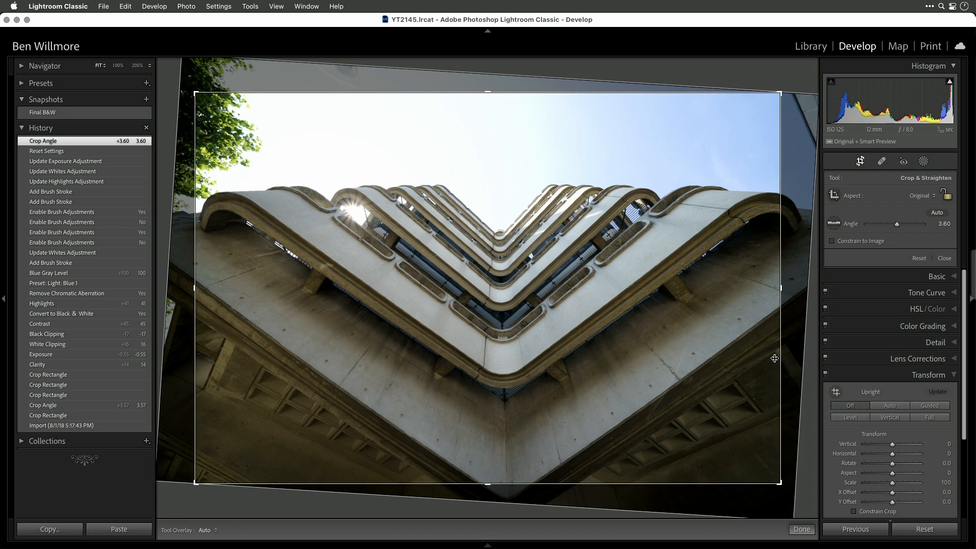
Tighten the crop to a wide panoramic frame by trimming the sky and lower concrete and fitting the sides around the outer curves.
left_click_drag(488, 484, 491, 441)
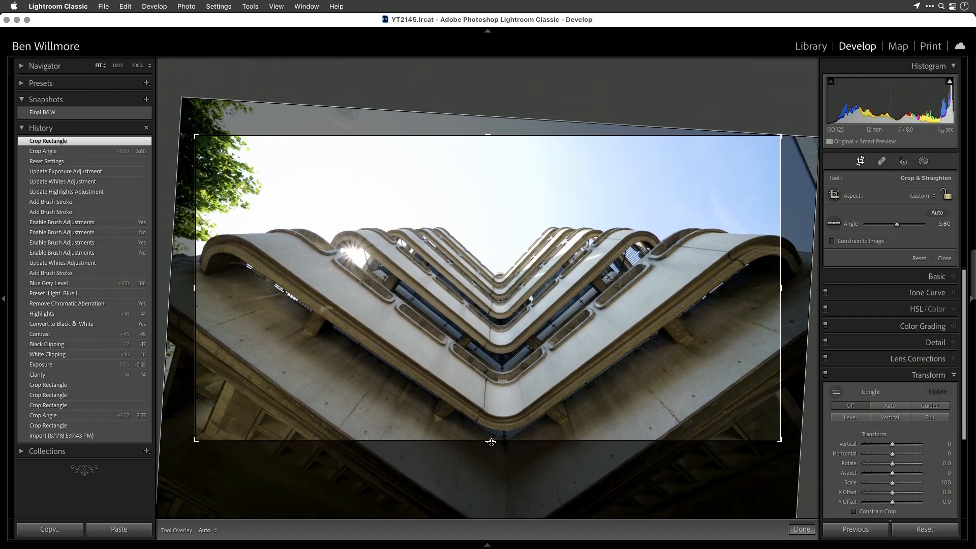
left_click_drag(781, 287, 811, 287)
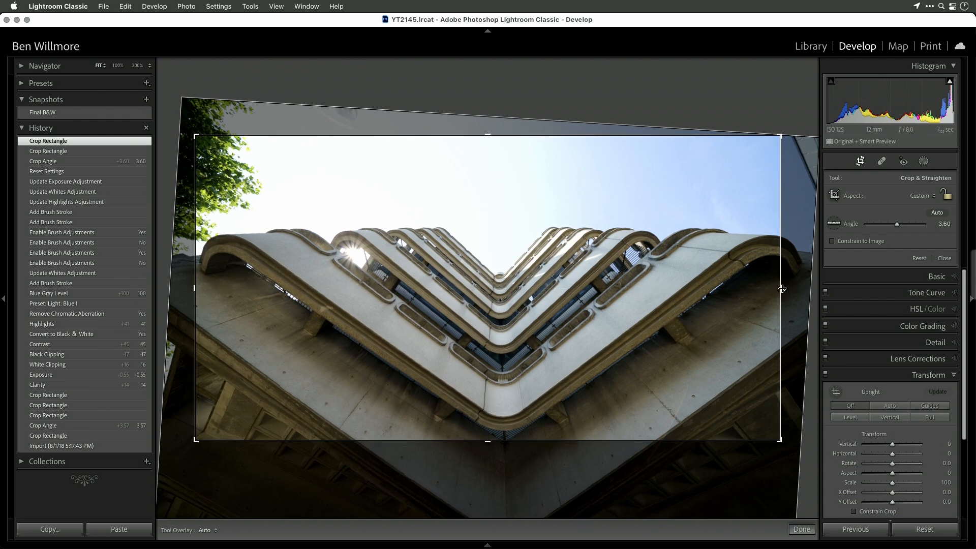
left_click_drag(781, 135, 796, 138)
left_click_drag(186, 288, 185, 288)
left_click_drag(487, 137, 487, 145)
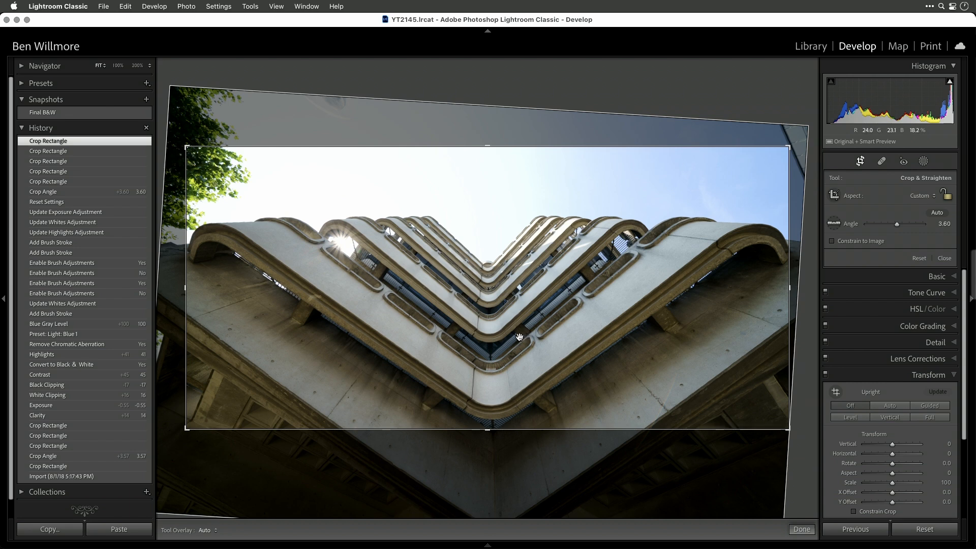
Save the current crop as a snapshot named "Crop 1" and reset the photo's develop settings.
left_click(23, 127)
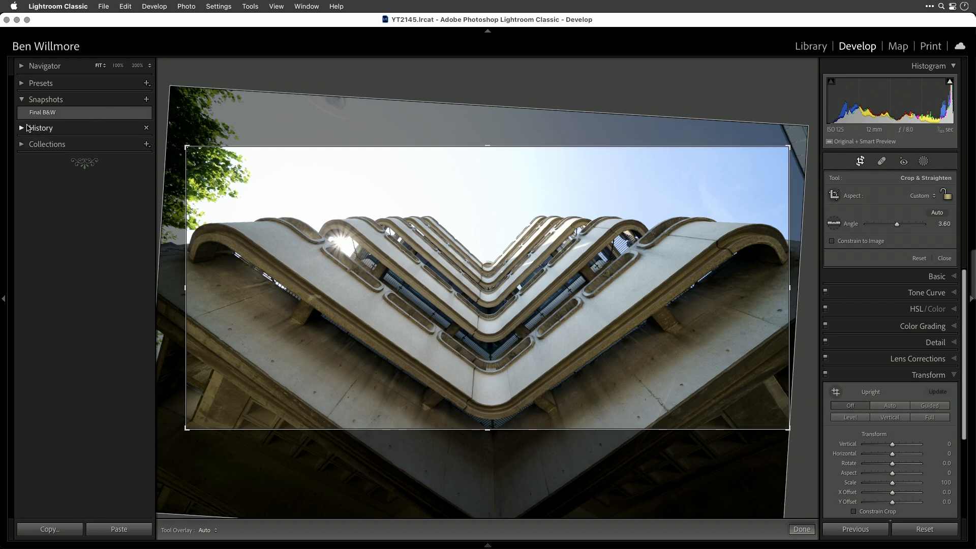
left_click(146, 100)
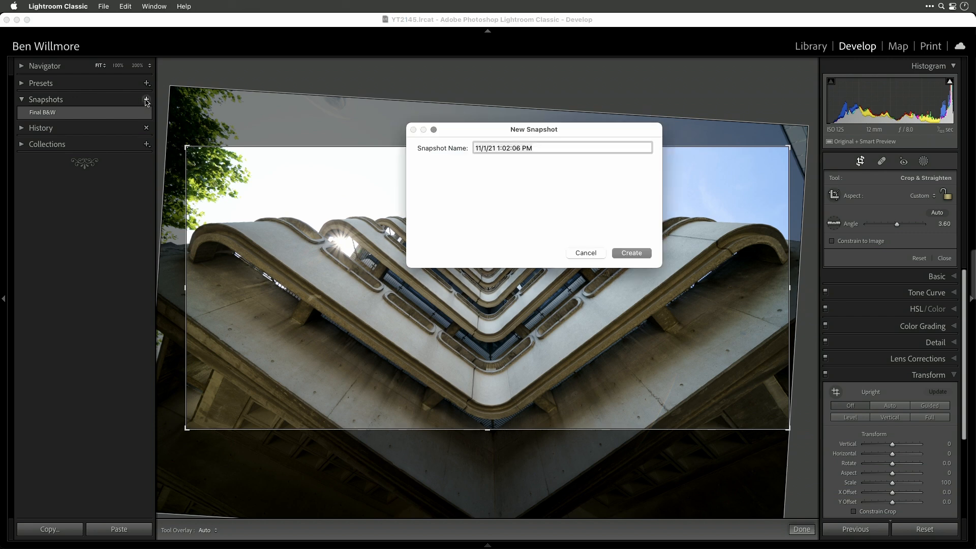
type("Crop 1")
left_click(636, 253)
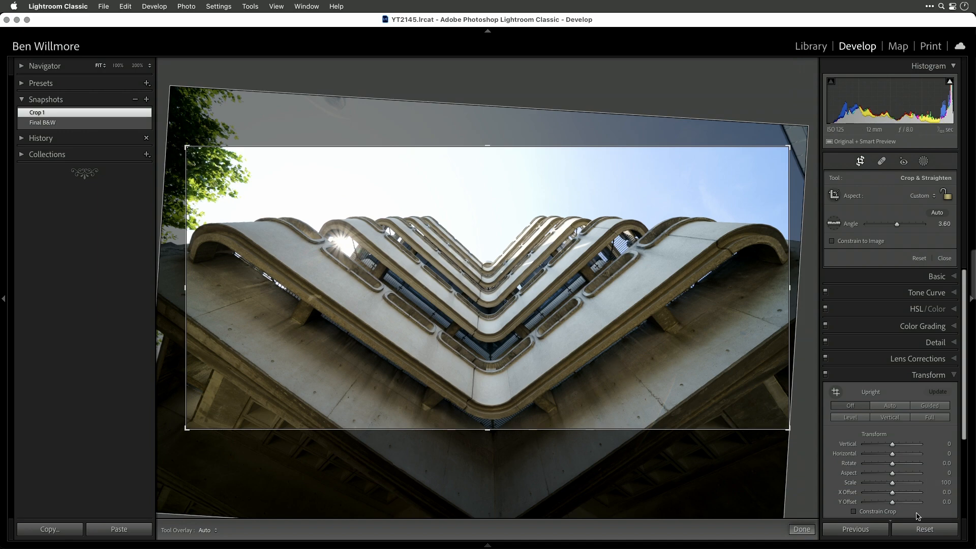
left_click(925, 529)
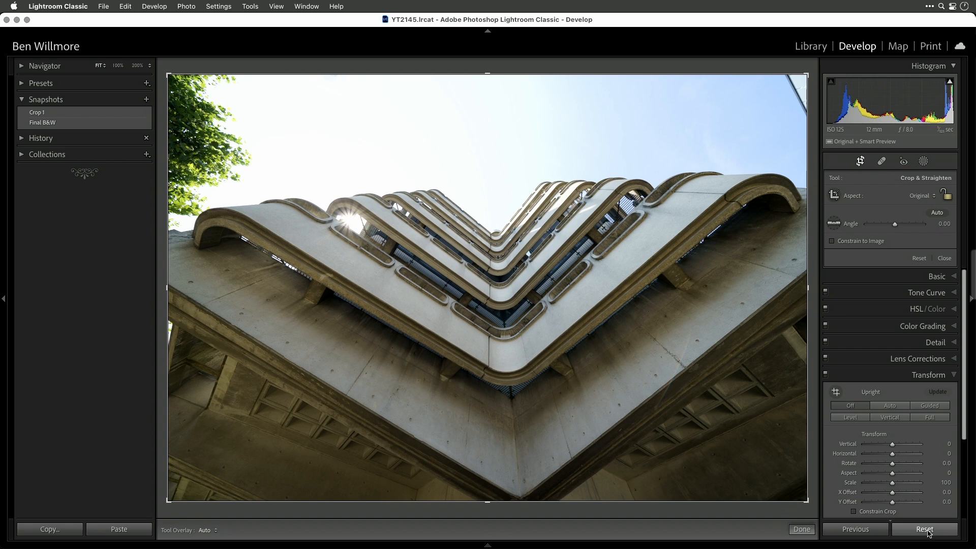
Apply Guided Upright with horizontal guides across the outer curves and lower corner, plus a vertical guide along the building's central edge.
scroll(923, 458, "down", 3)
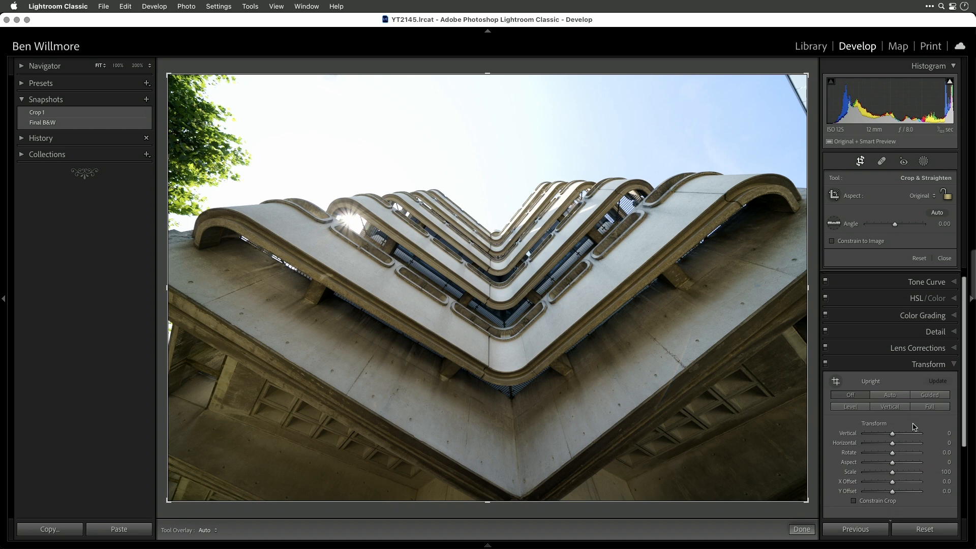
scroll(915, 427, "down", 1)
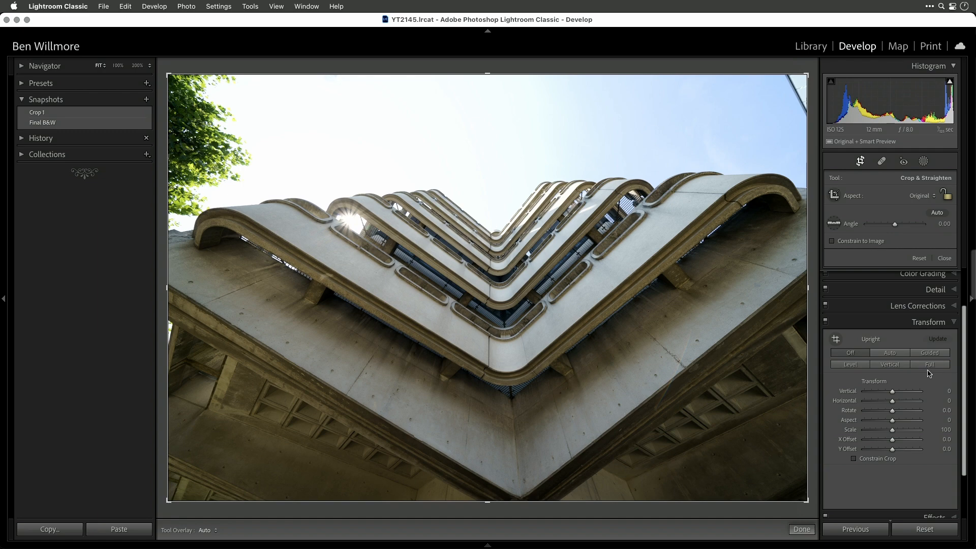
left_click(931, 354)
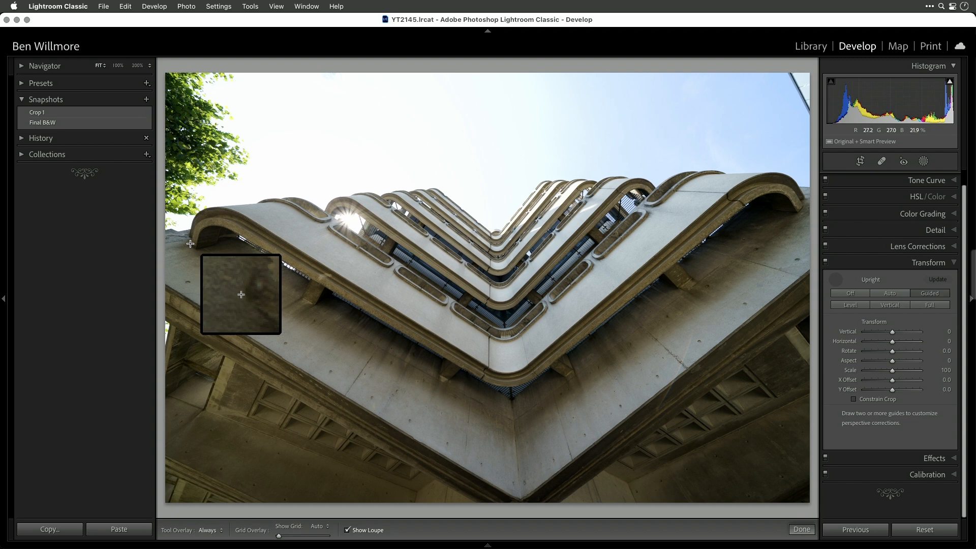
left_click_drag(190, 244, 803, 205)
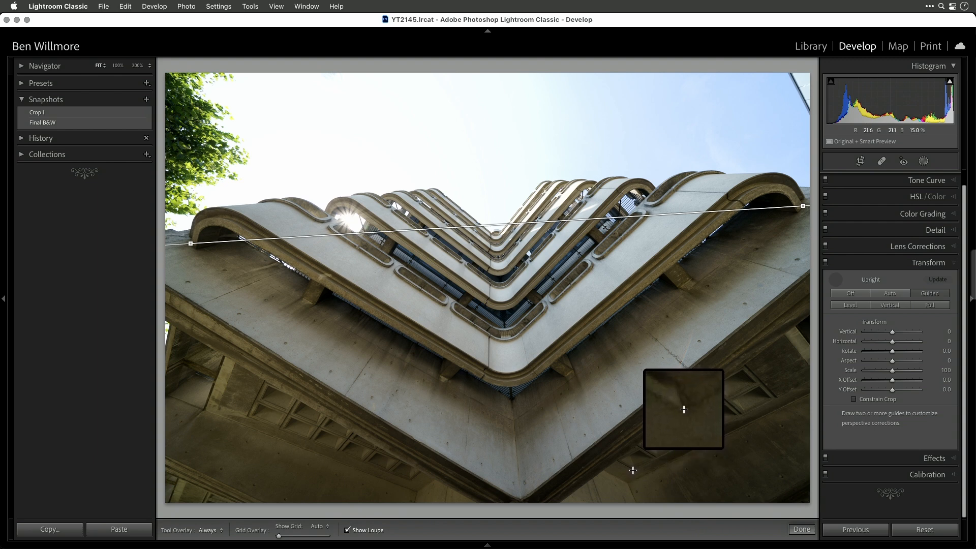
left_click_drag(633, 470, 410, 480)
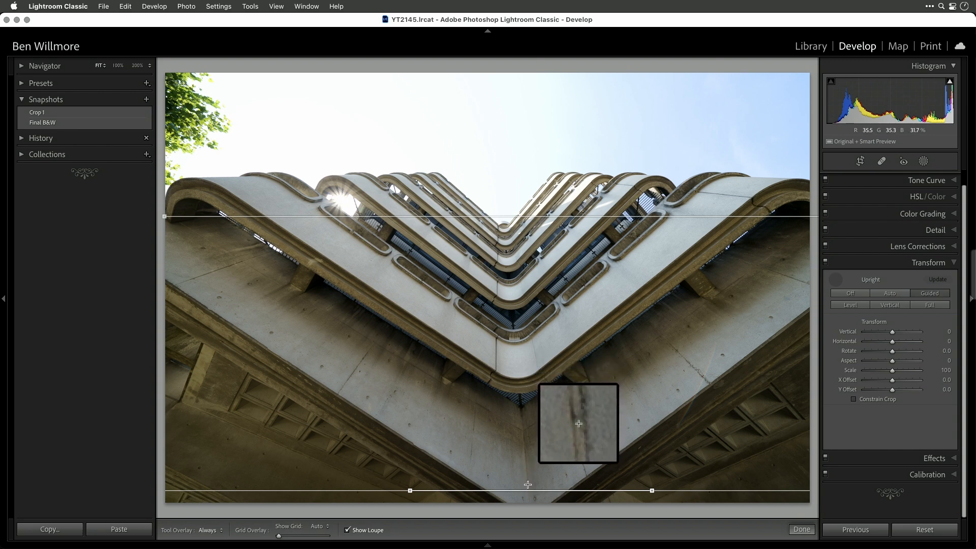
mouse_move(528, 485)
left_mouse_down()
mouse_move(530, 402)
mouse_move(504, 237)
left_mouse_up()
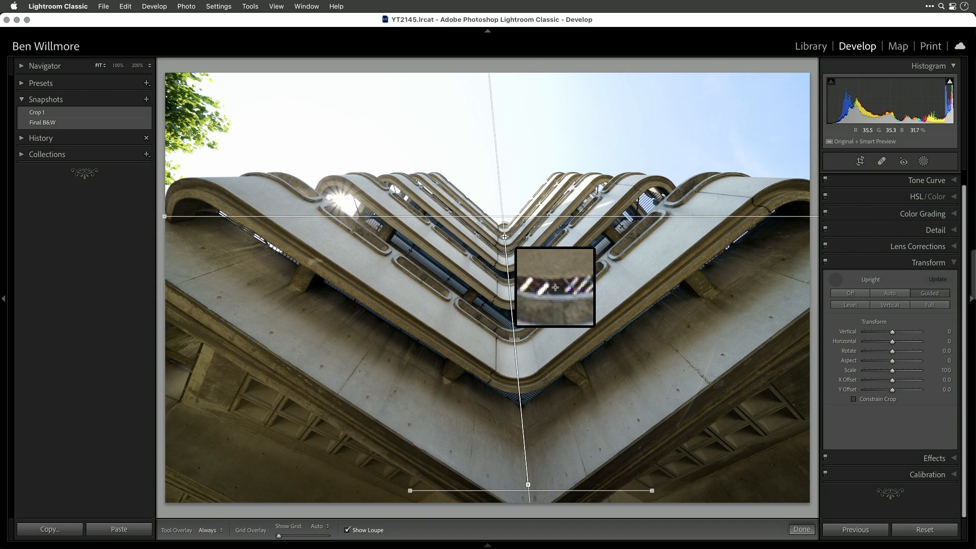
left_click_drag(505, 236, 504, 236)
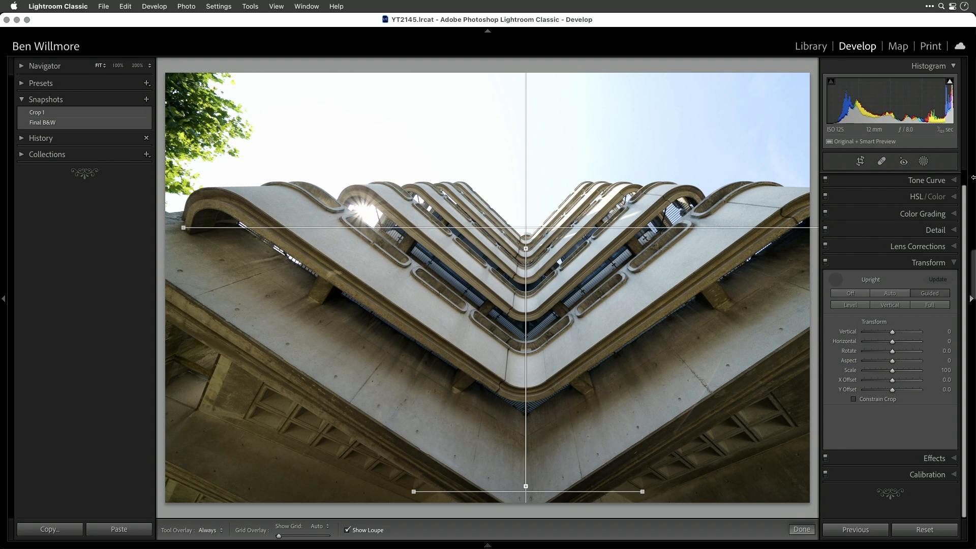
left_click(837, 280)
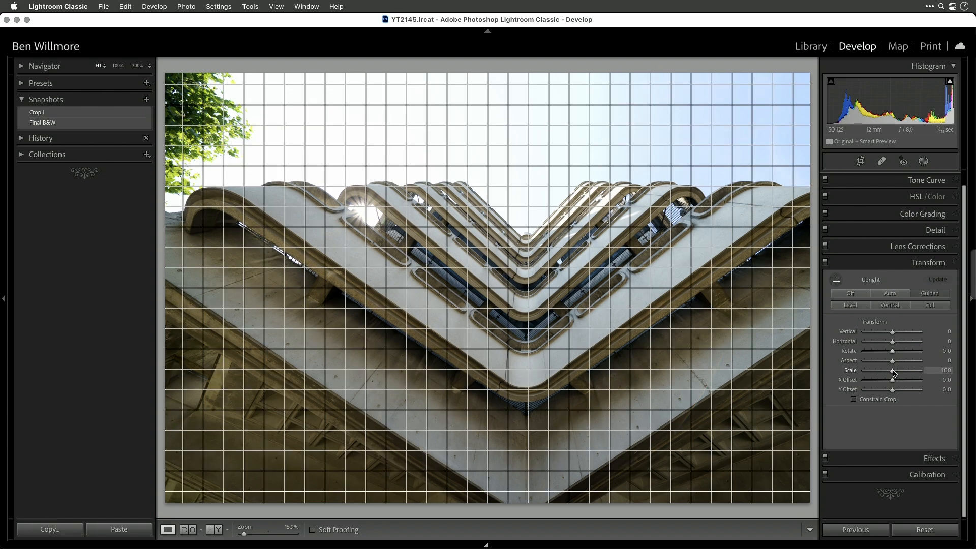
Reduce the transform Scale to 60, try shifting the image with X and Y Offset, and reset both offsets to 0.
left_click_drag(893, 372, 877, 373)
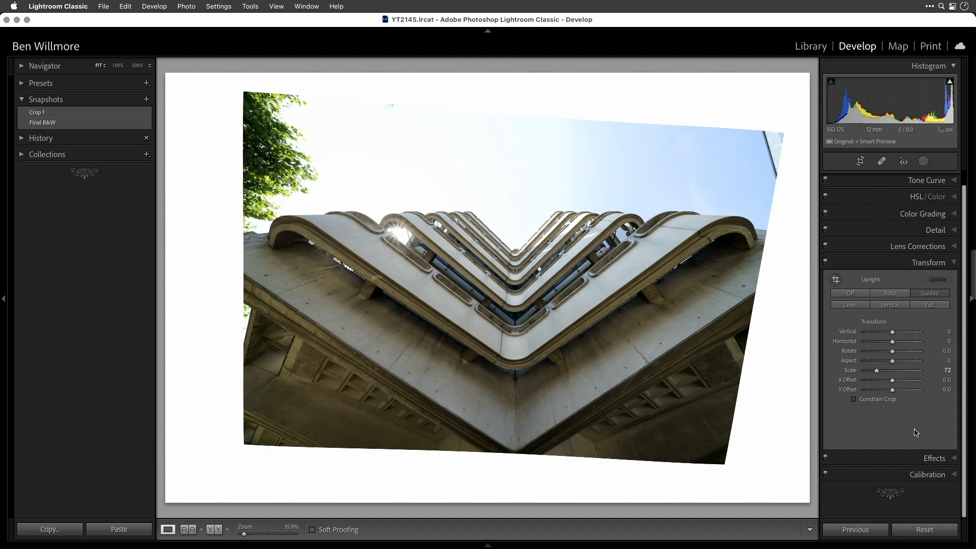
left_click_drag(877, 371, 870, 374)
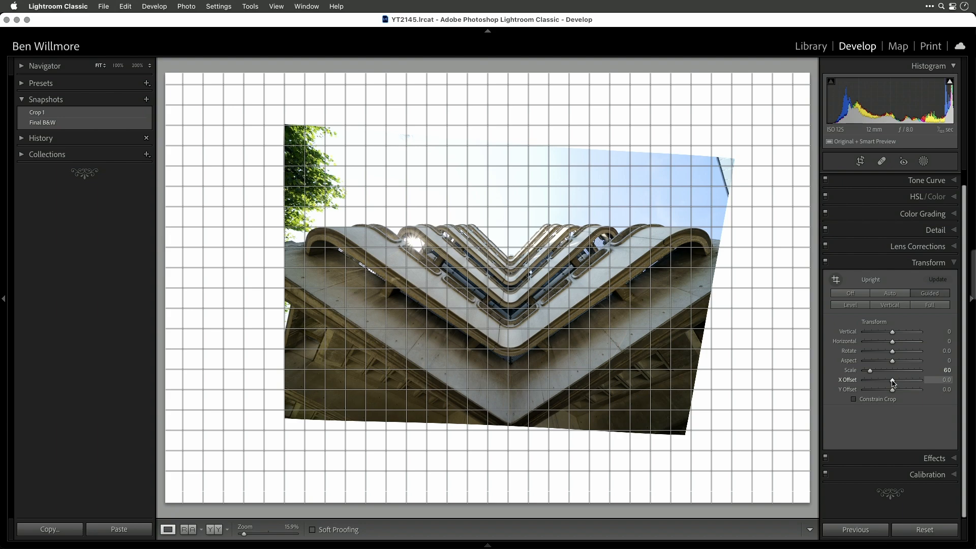
mouse_move(893, 384)
left_mouse_down()
mouse_move(883, 392)
mouse_move(895, 392)
left_mouse_up()
double_click(895, 383)
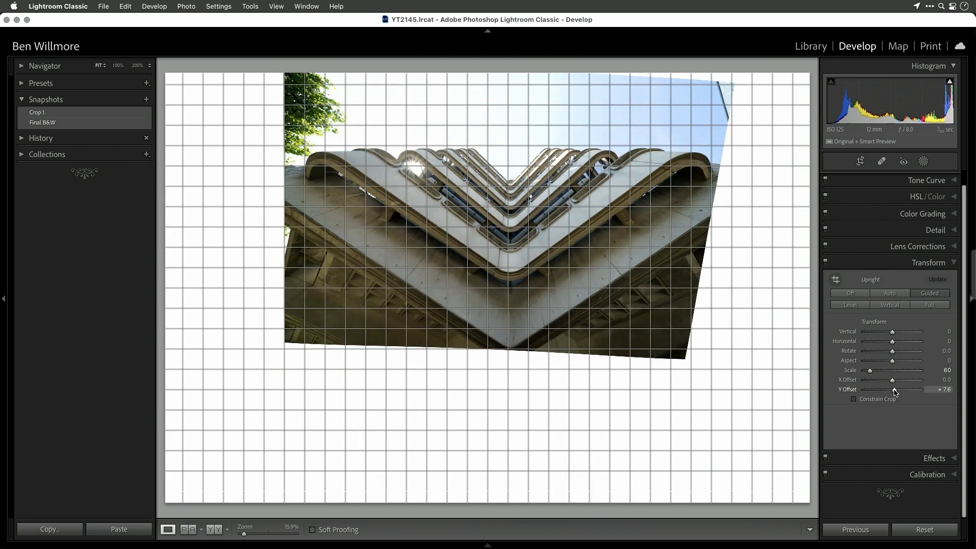
double_click(895, 393)
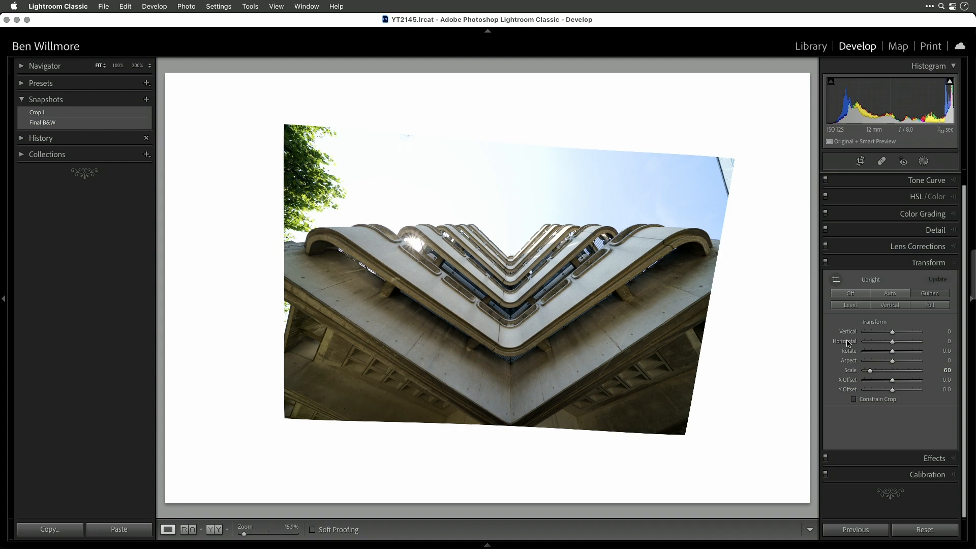
Adjust the building's perspective and proportions by setting the Vertical transform to -24 and Aspect to -93.
mouse_move(893, 335)
left_mouse_down()
mouse_move(907, 336)
mouse_move(859, 332)
mouse_move(887, 335)
left_mouse_up()
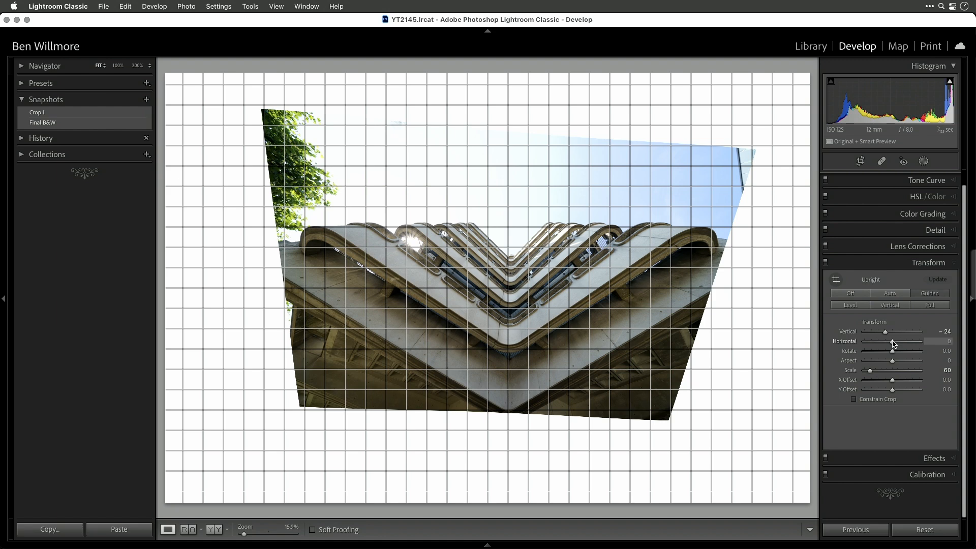
mouse_move(894, 344)
left_mouse_down()
mouse_move(904, 343)
mouse_move(893, 344)
left_mouse_up()
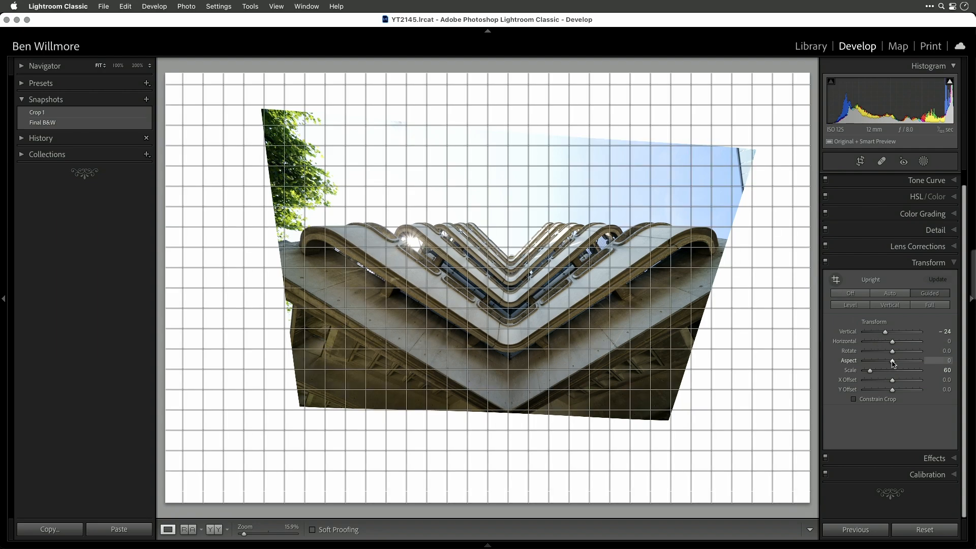
left_click_drag(893, 363, 869, 413)
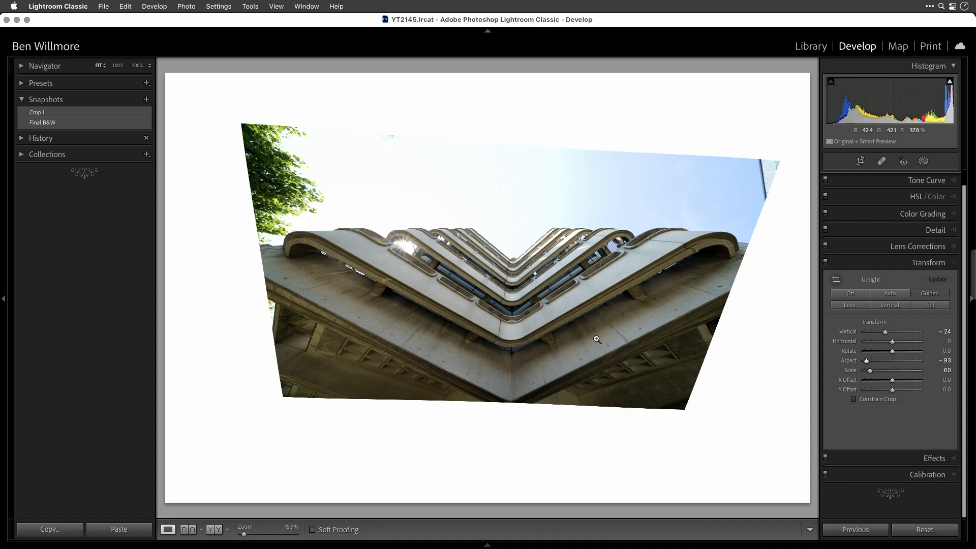
left_click_drag(870, 370, 893, 391)
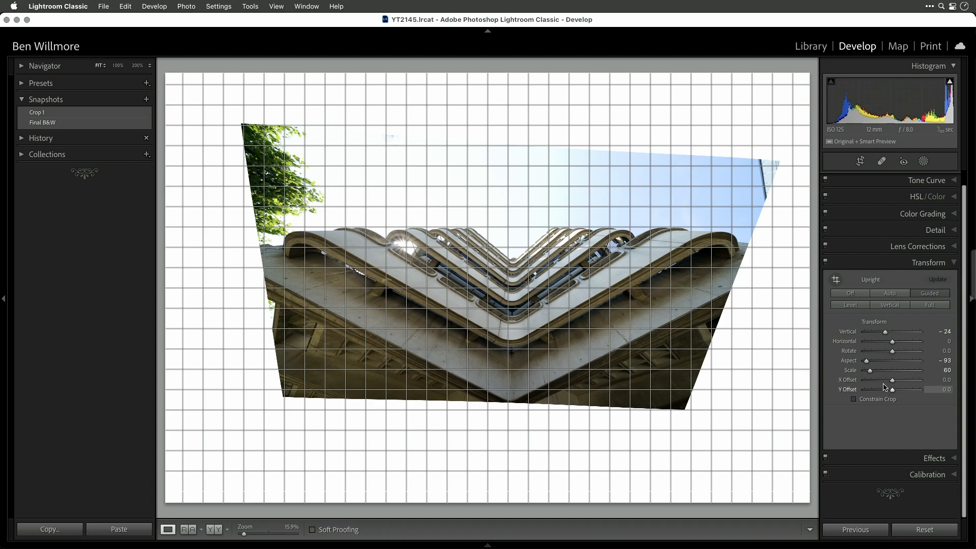
Enlarge and recenter the transformed building with Scale at 82 and X Offset at -5.8.
left_click_drag(871, 373, 880, 374)
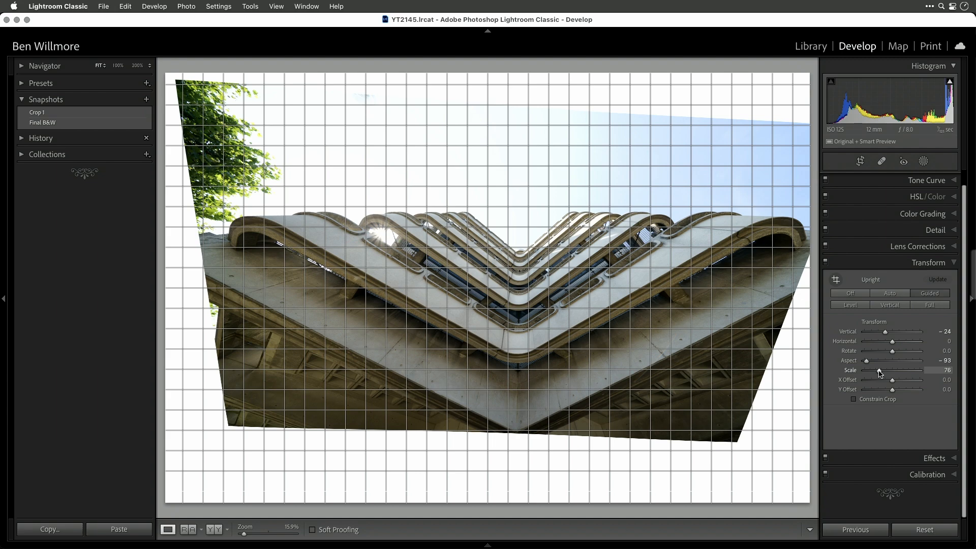
left_click_drag(892, 382, 890, 382)
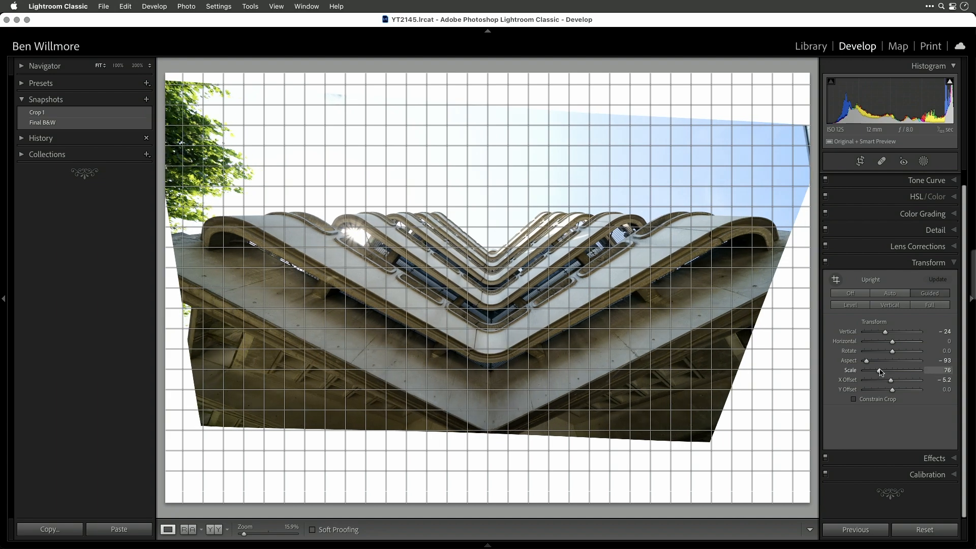
left_click_drag(881, 373, 882, 373)
left_click(945, 381)
key("Down")
key("Down")
key("Down")
key("Down")
key("Down")
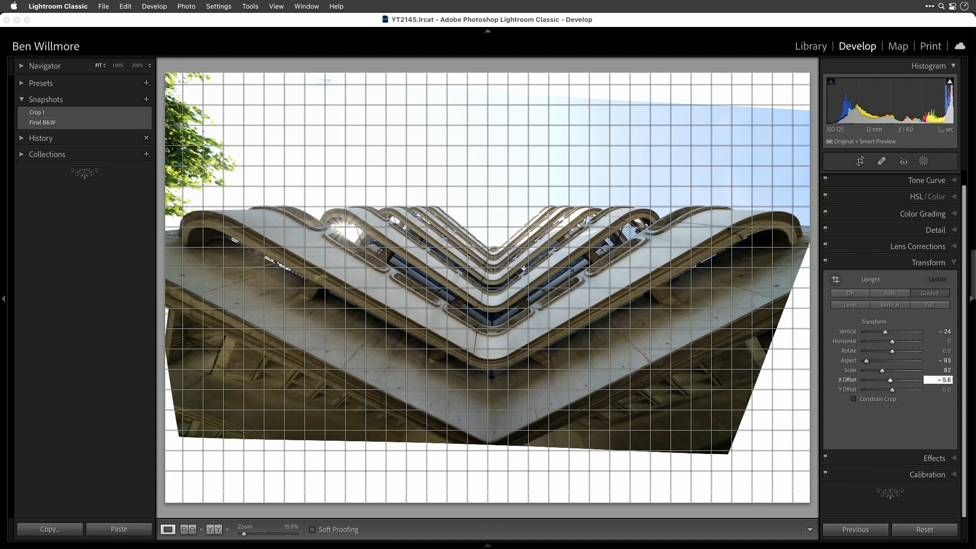
key("Down")
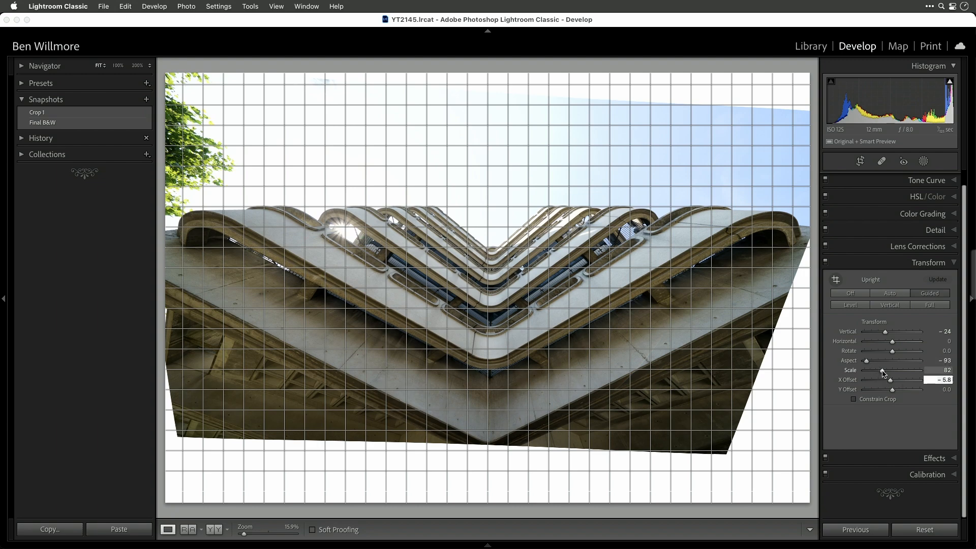
Refine the building's size and centering by setting Scale to 84 and X Offset to -6.3.
left_click_drag(884, 372, 884, 373)
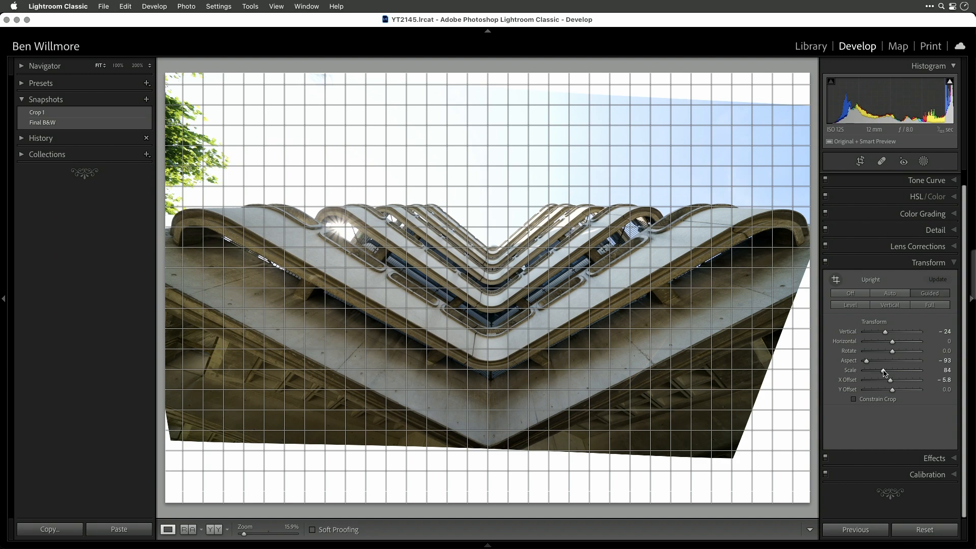
left_click(941, 380)
key("Down")
key("Down")
key("Down")
key("Down")
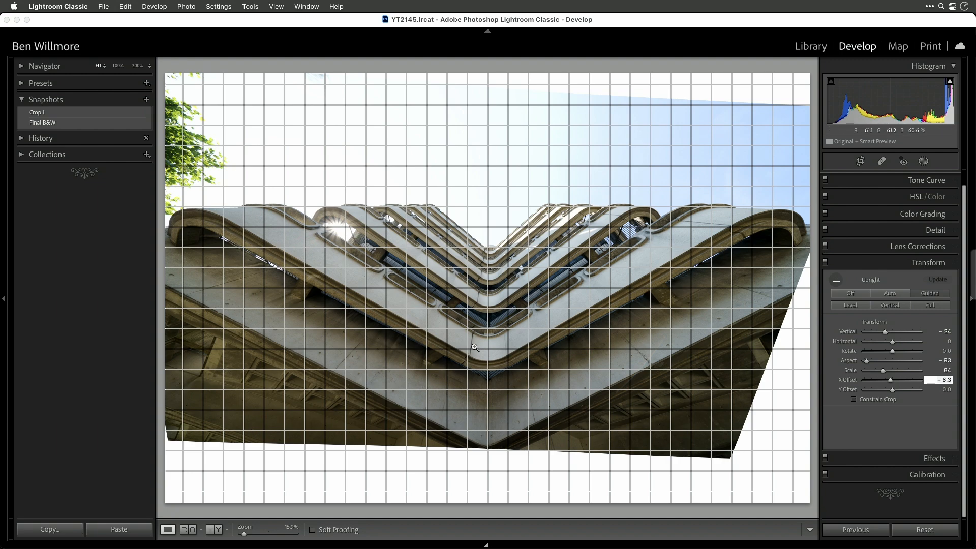
Crop the transformed photo to a wide panorama, trimming excess sky, the area below the building's lowest curved balcony, and the blank right edge.
left_click(860, 161)
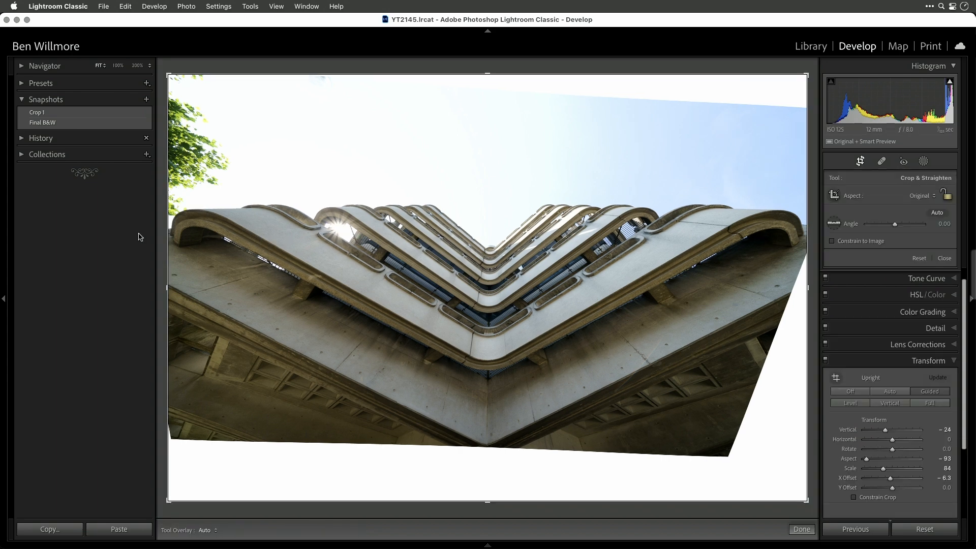
left_click_drag(489, 75, 498, 120)
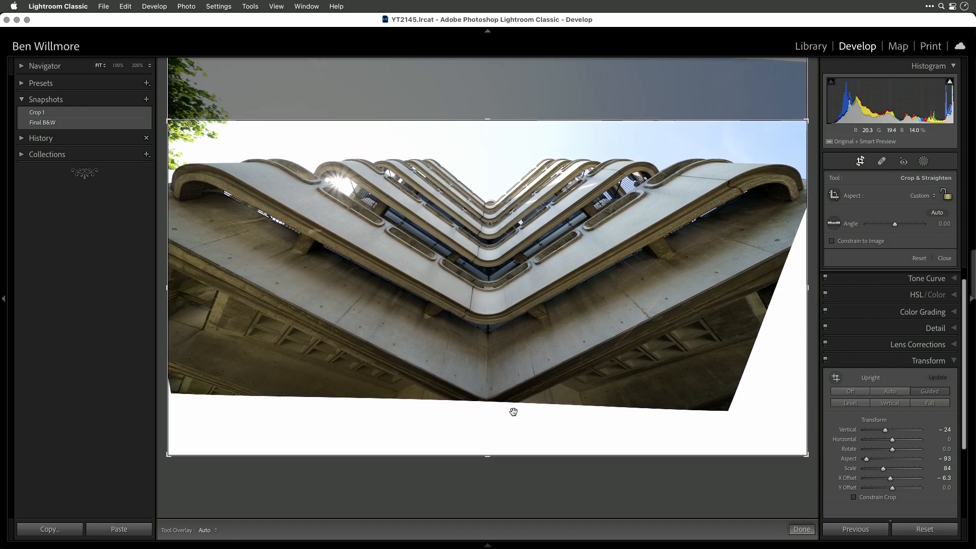
left_click_drag(490, 457, 488, 414)
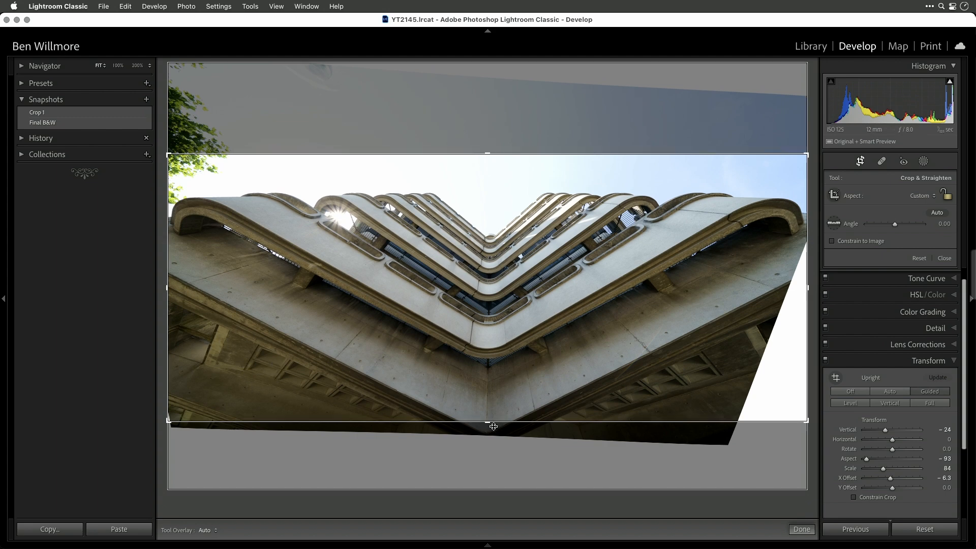
left_click_drag(488, 422, 488, 394)
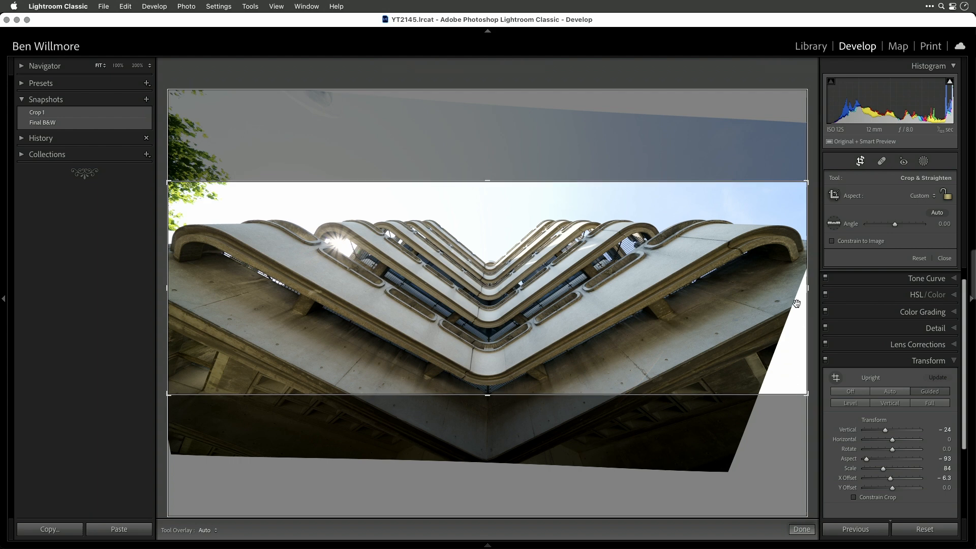
left_click_drag(809, 288, 784, 283)
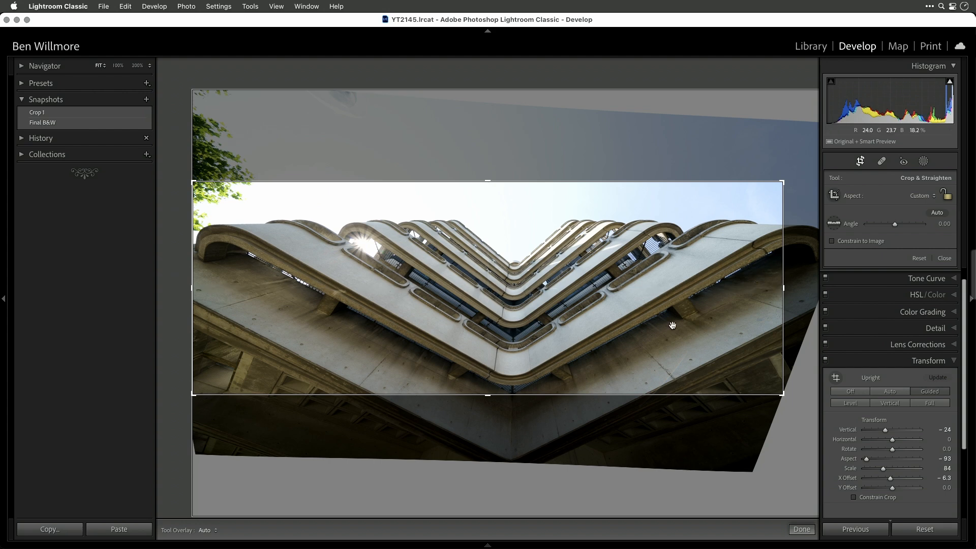
left_click_drag(488, 395, 489, 391)
mouse_move(785, 288)
left_mouse_down()
mouse_move(803, 285)
mouse_move(780, 286)
left_mouse_up()
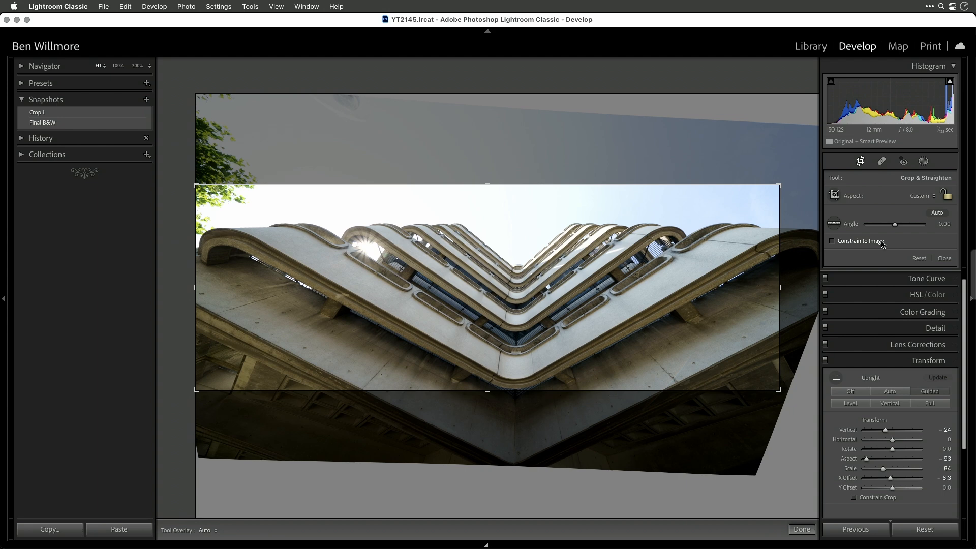
Constrain the crop to the image and adjust its side and bottom edges to center the V-shaped building.
left_click(832, 242)
left_click_drag(781, 287, 793, 287)
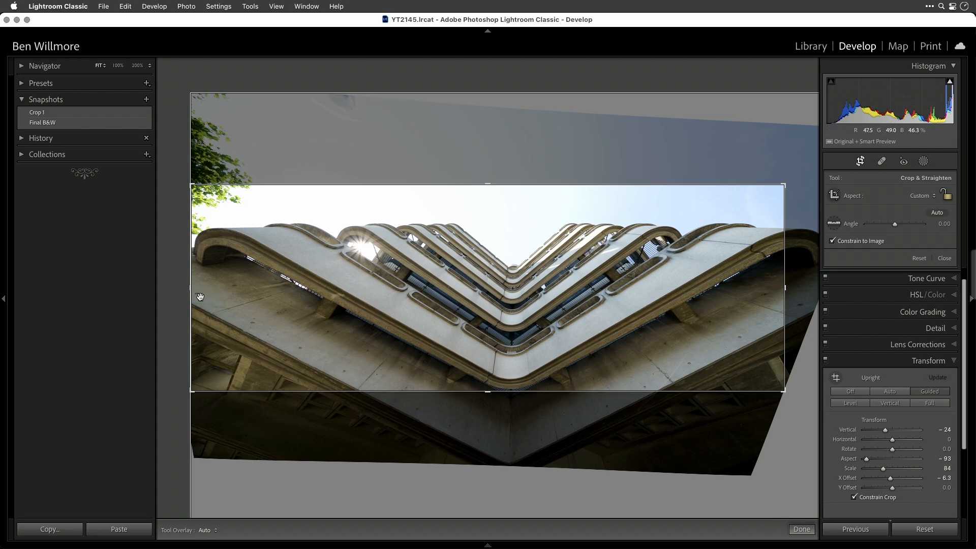
left_click_drag(192, 289, 210, 289)
left_click_drag(489, 390, 489, 393)
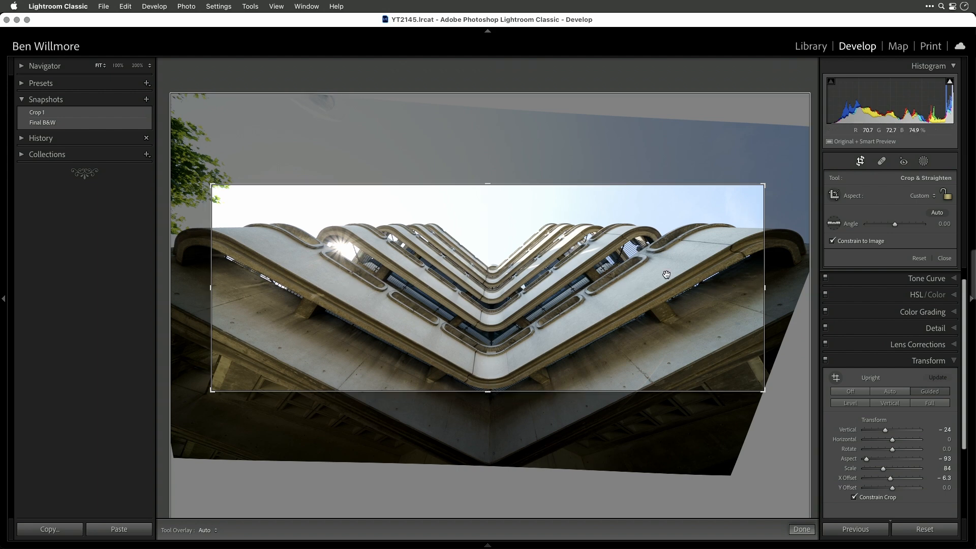
Save the cropped version as a snapshot named Crop 2 and finish cropping.
left_click(146, 101)
type("Crop 2")
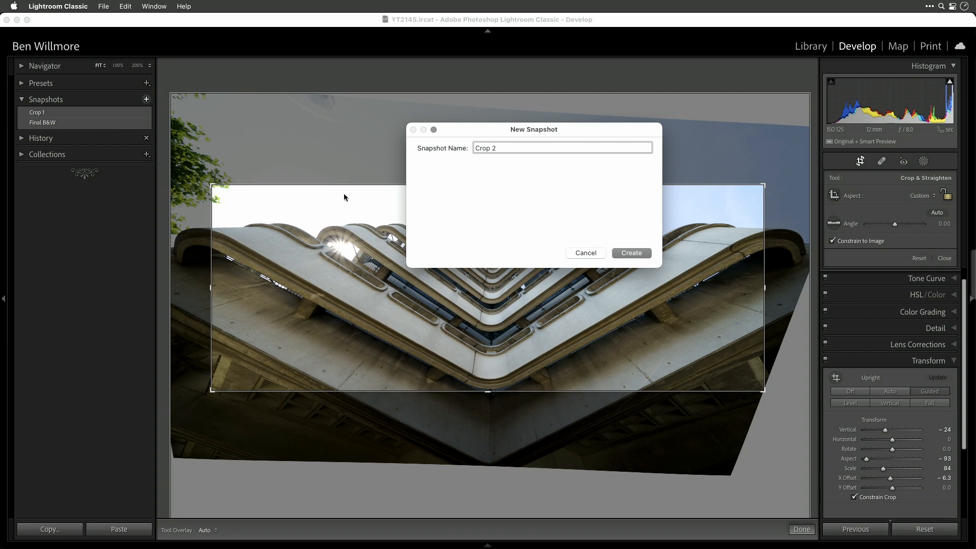
left_click(632, 253)
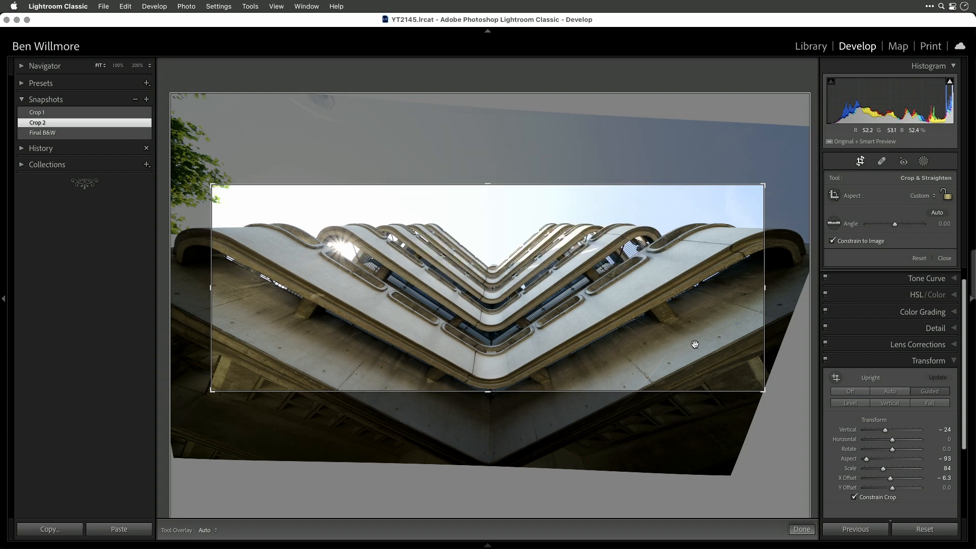
left_click(972, 303)
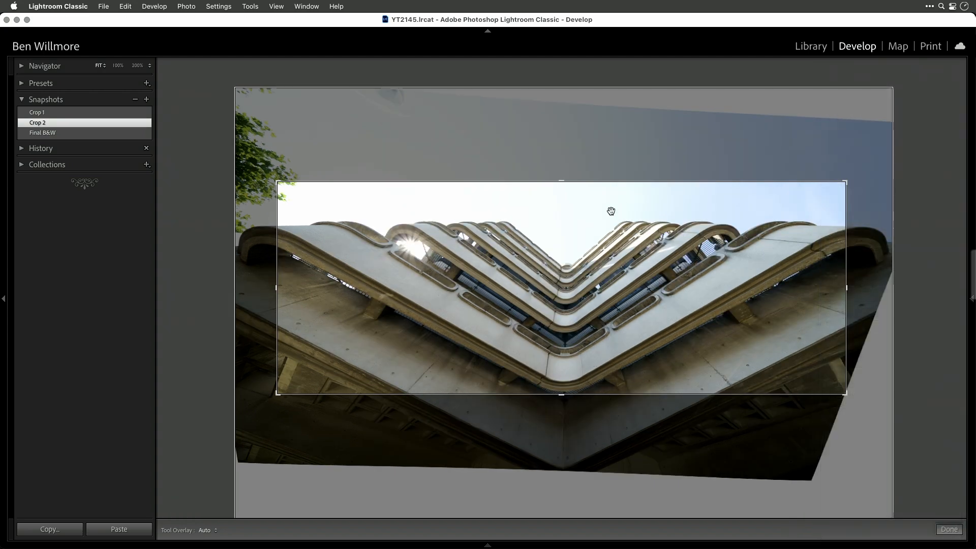
mouse_move(971, 304)
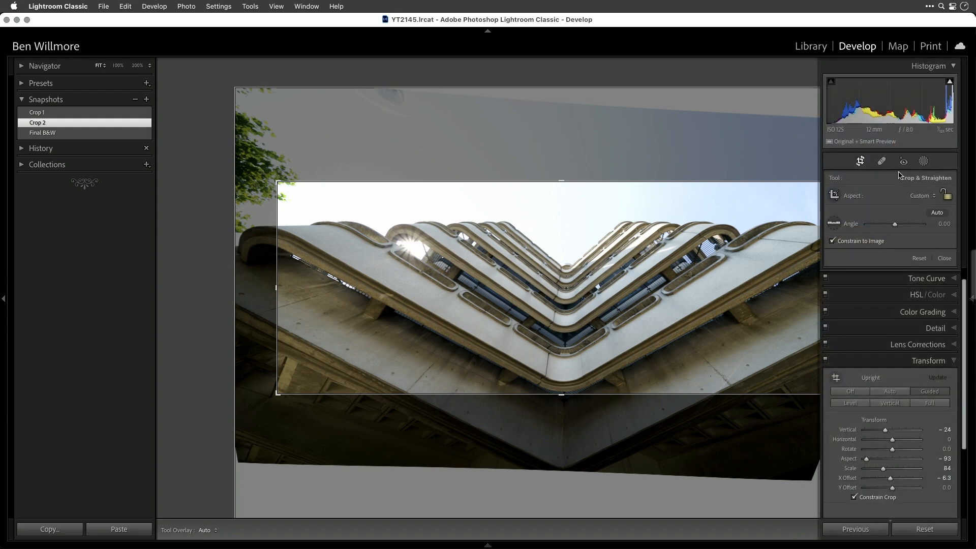
left_click(860, 161)
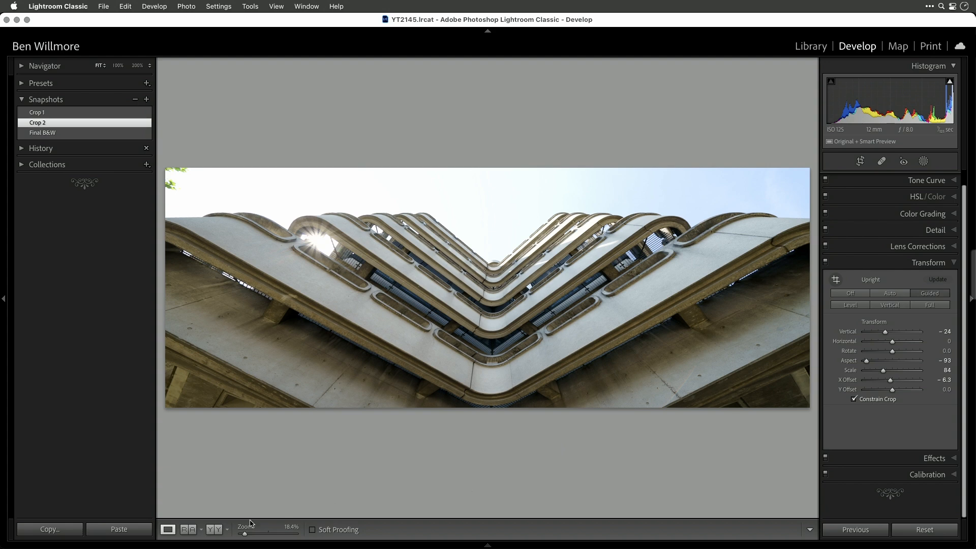
Display the photo in the Before/After Top/Bottom layout and copy the After settings to Before.
left_click(218, 530)
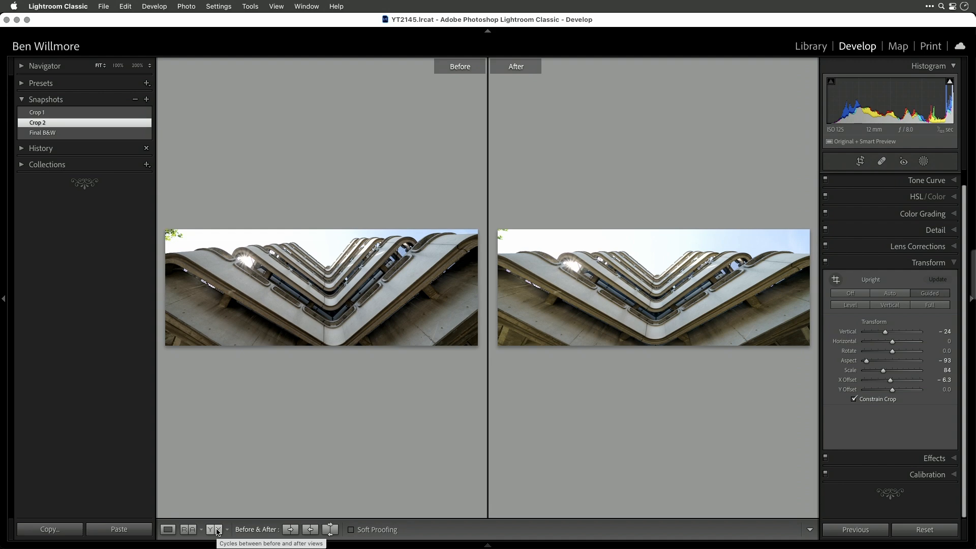
left_click(217, 532)
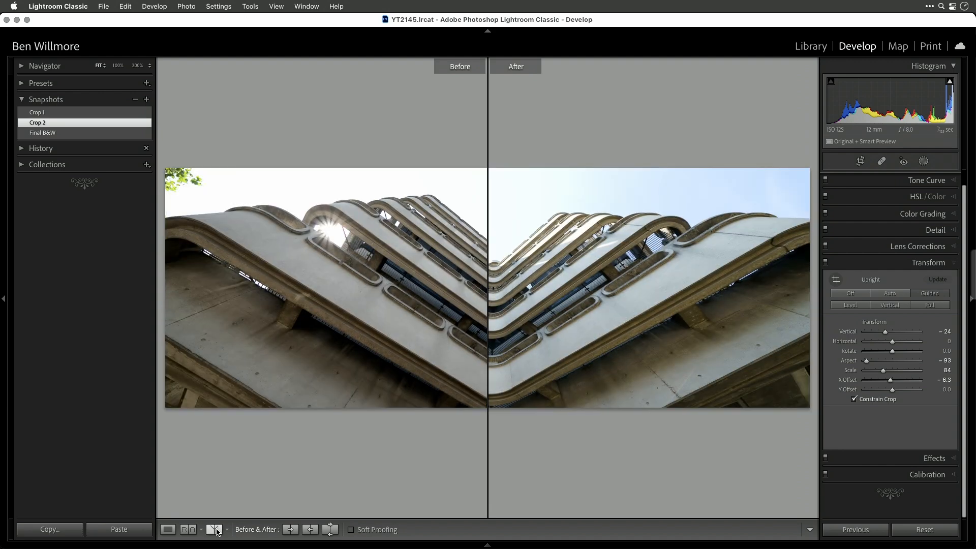
left_click(218, 531)
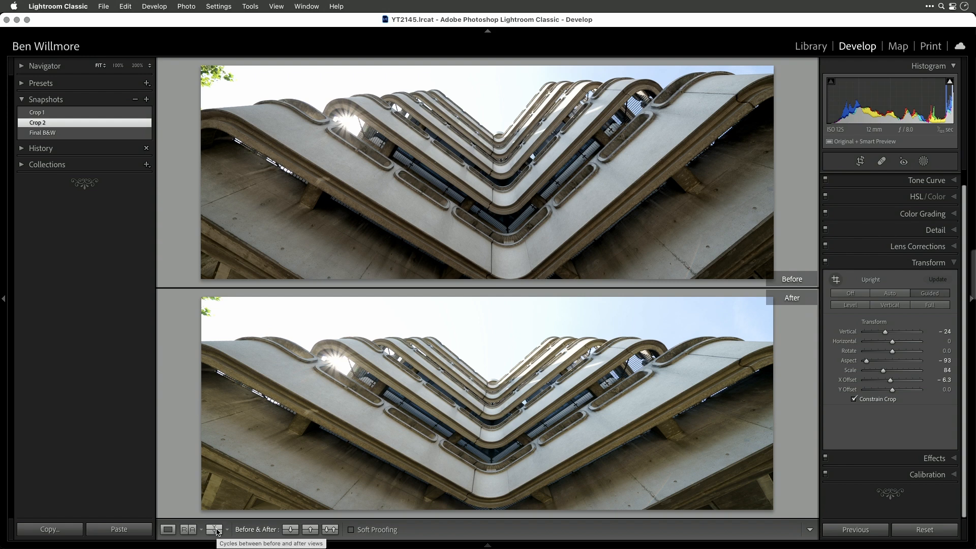
left_click(227, 532)
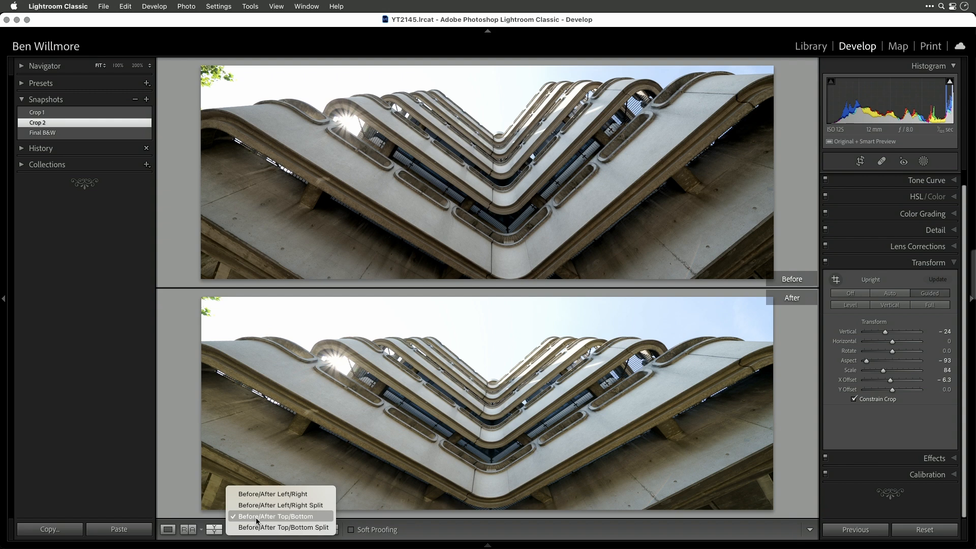
left_click(190, 475)
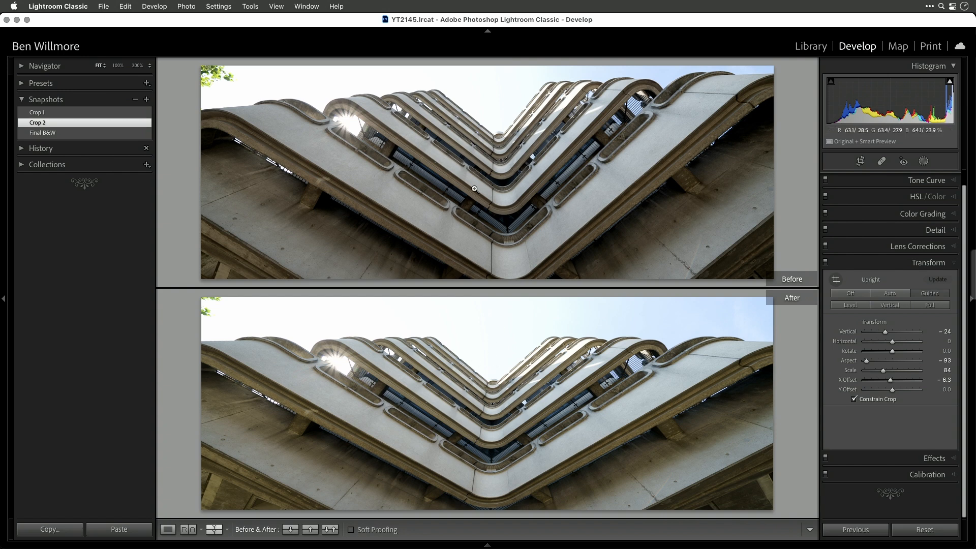
left_click(311, 530)
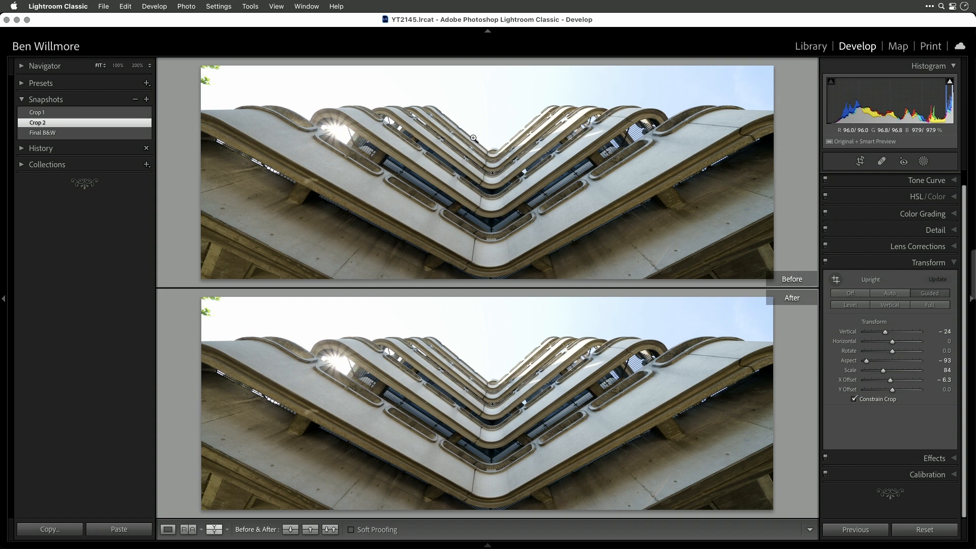
Alternate between the Crop 1 and Crop 2 snapshots to compare them, leaving Crop 1 applied.
left_click(36, 114)
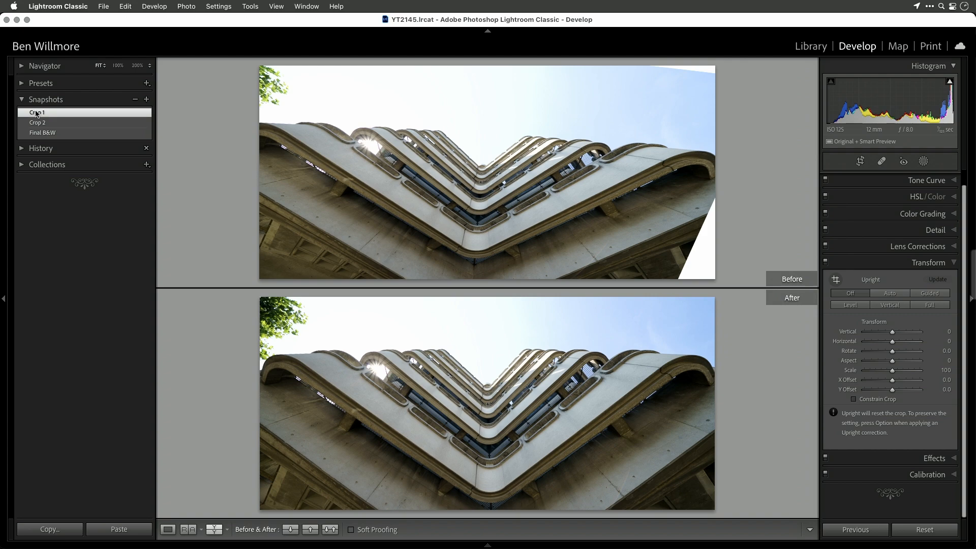
left_click(37, 124)
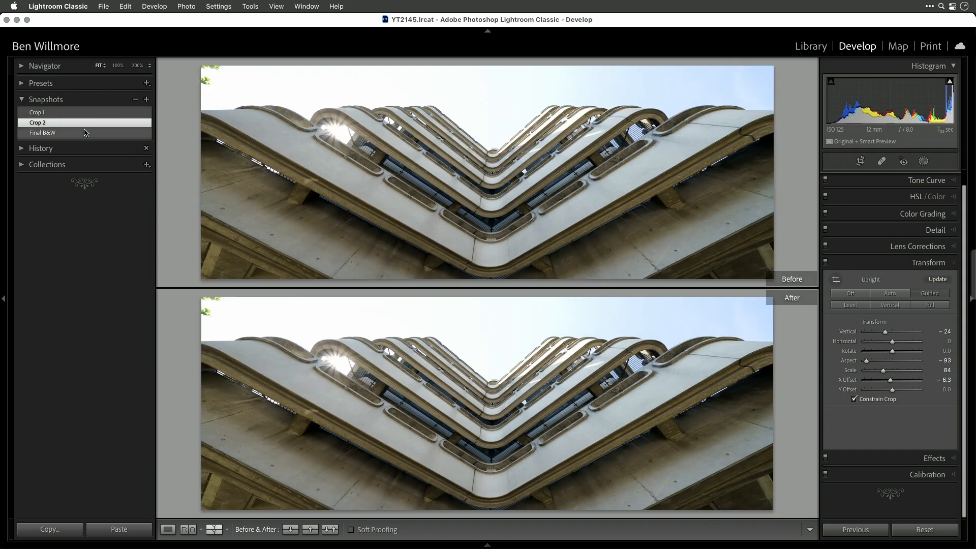
left_click(60, 114)
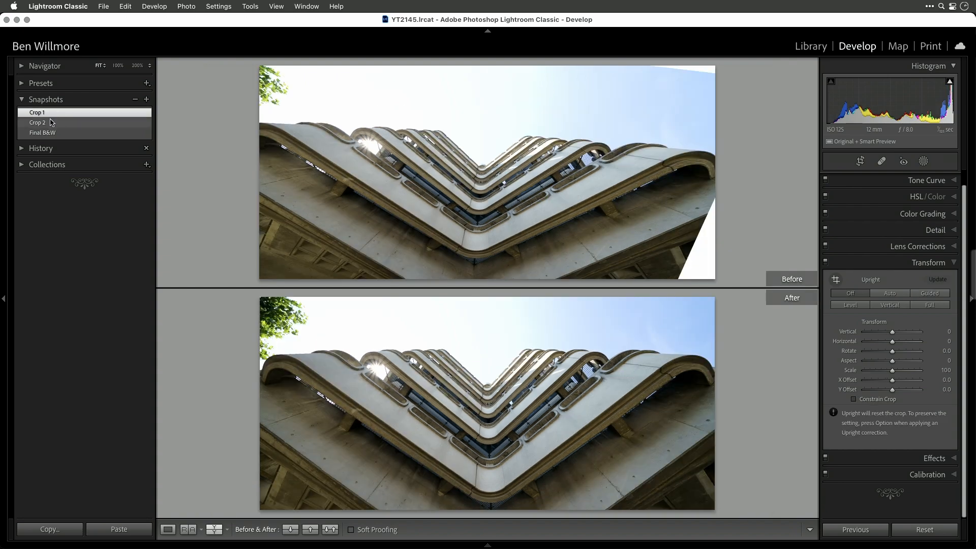
left_click(49, 124)
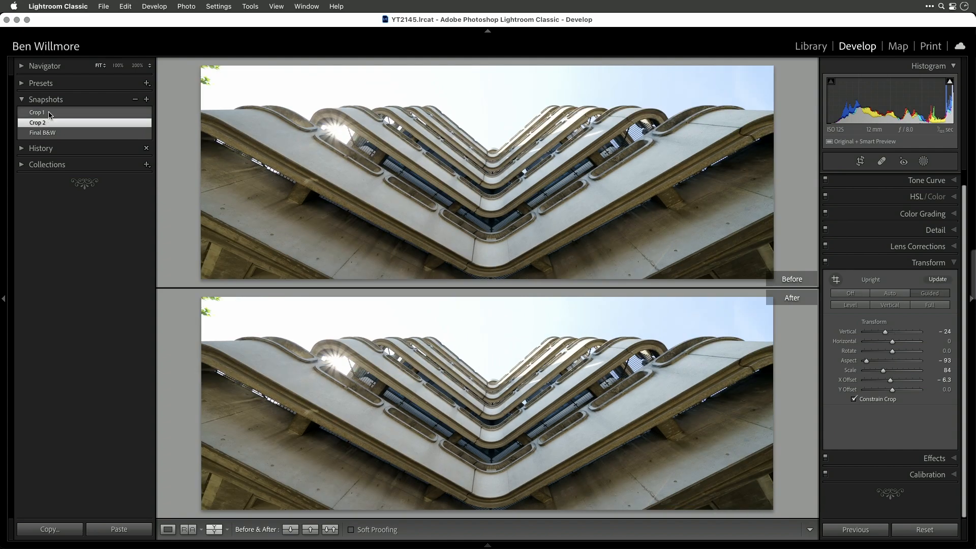
left_click(50, 114)
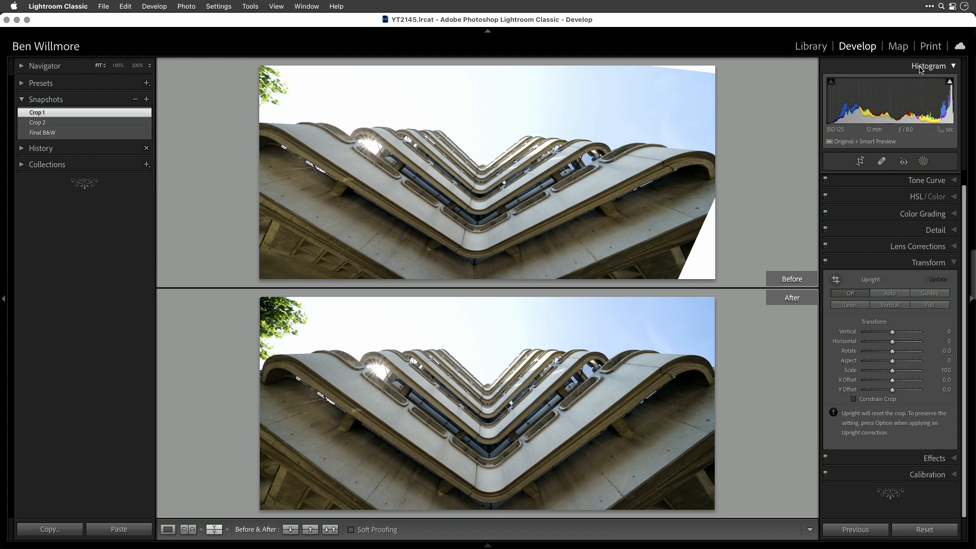
Create a virtual copy of the cropped building photo in the Library.
left_click(811, 47)
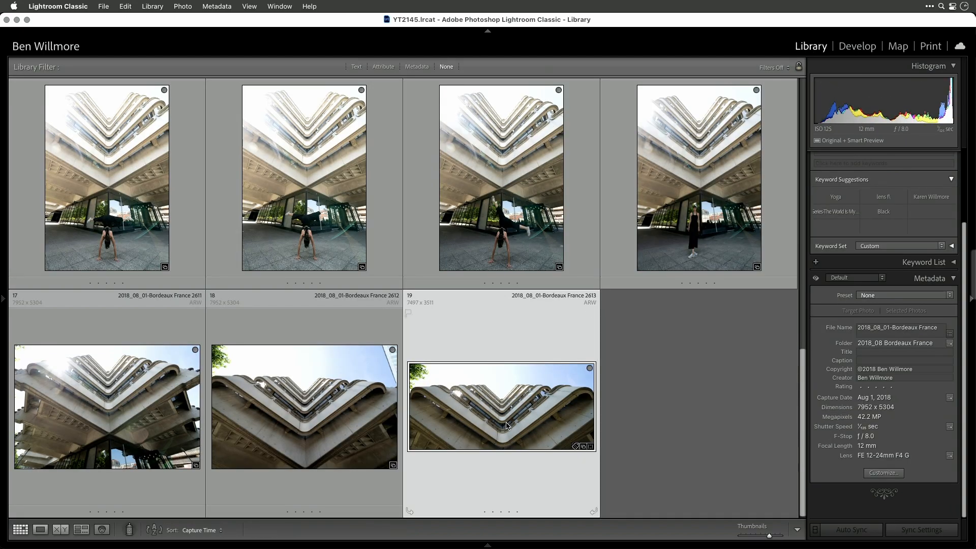
right_click(489, 394)
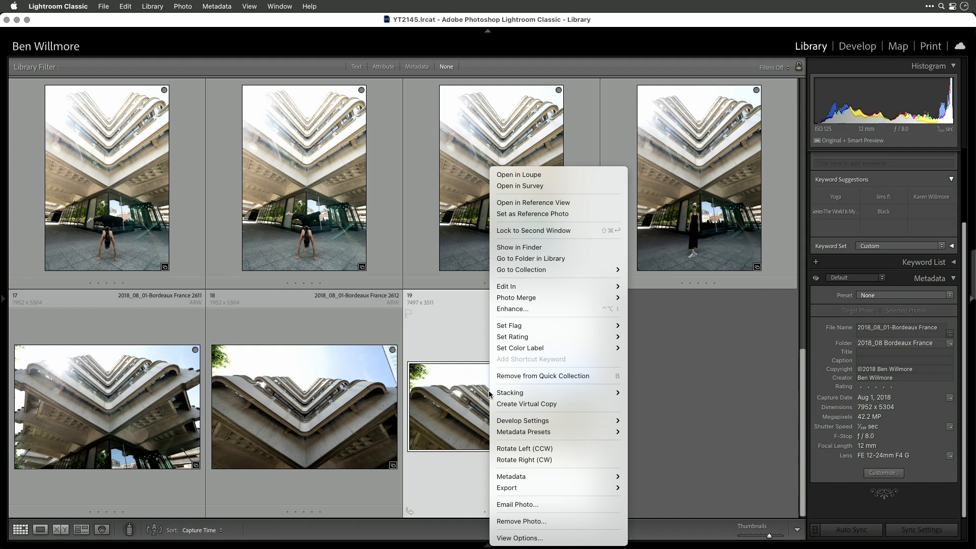
left_click(511, 408)
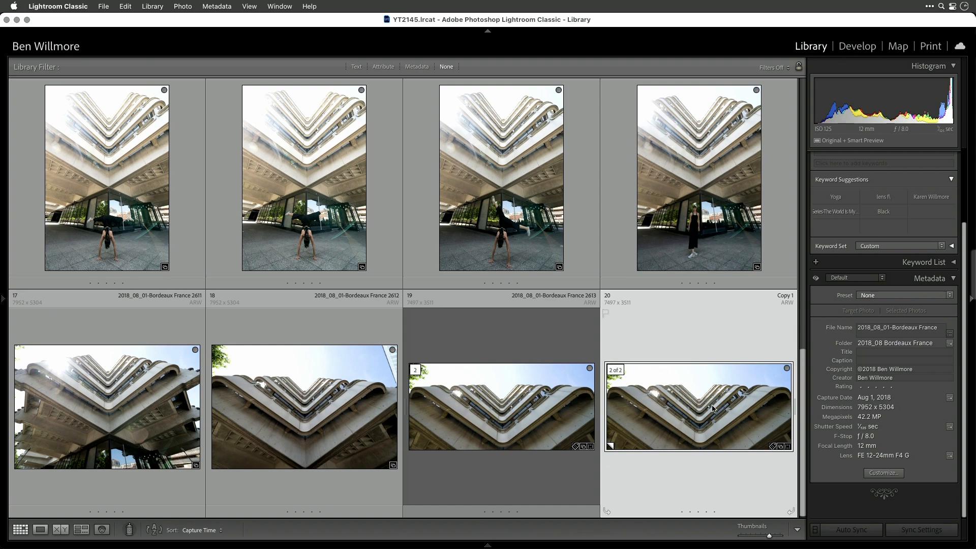
Show the virtual copy on its own in Develop and apply the Crop 2 snapshot to it.
left_click(860, 47)
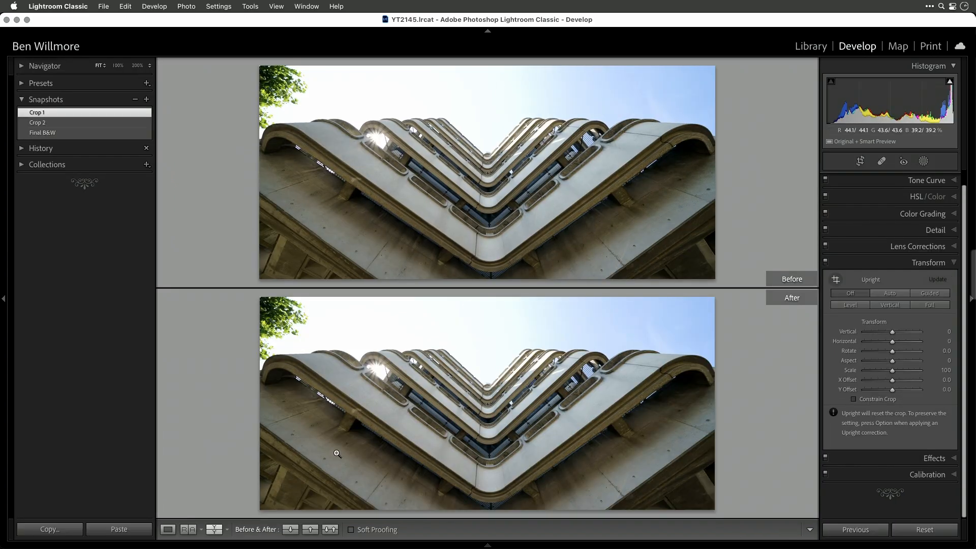
left_click(169, 530)
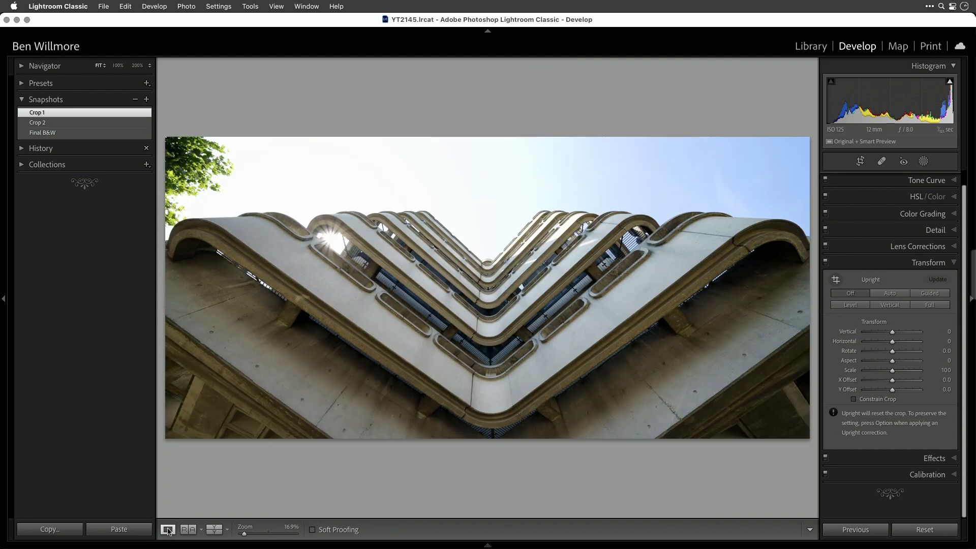
left_click(38, 124)
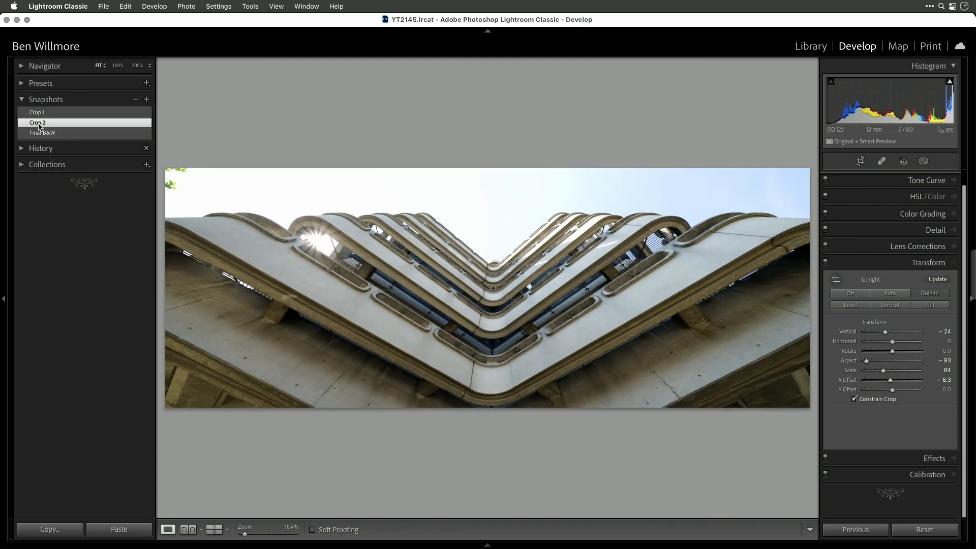
Compare the virtual copy and its original side by side in the Library, and finish with only the virtual copy selected in the grid.
left_click(806, 51)
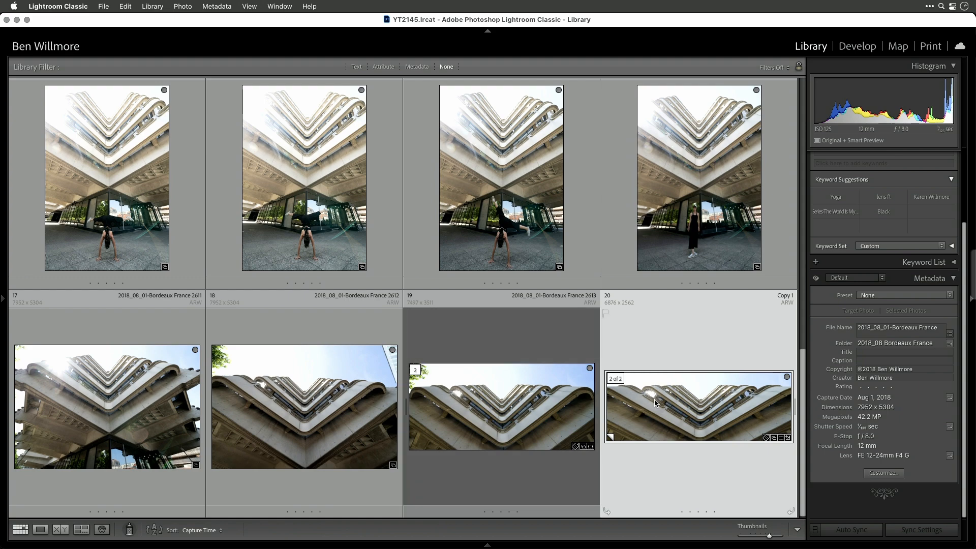
left_click(523, 407, "super")
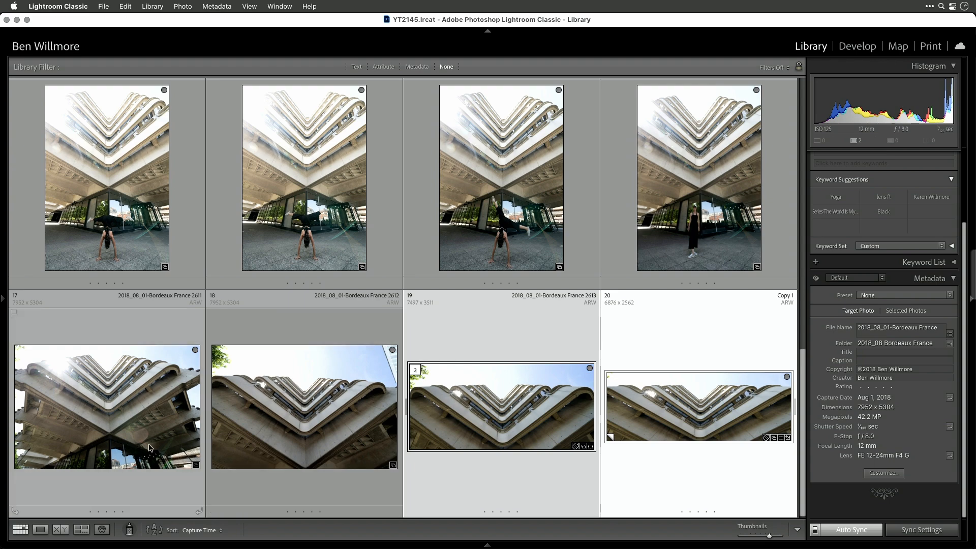
left_click(64, 533)
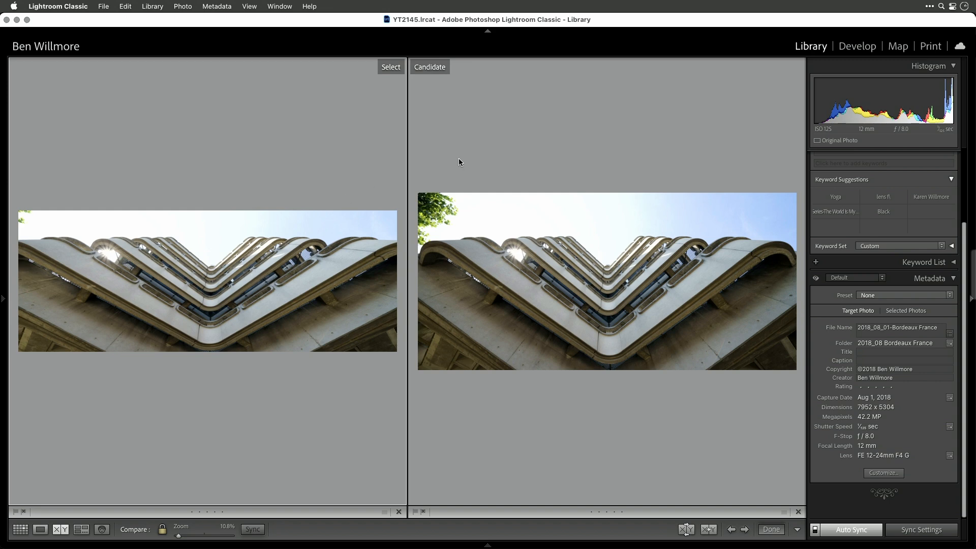
key("g")
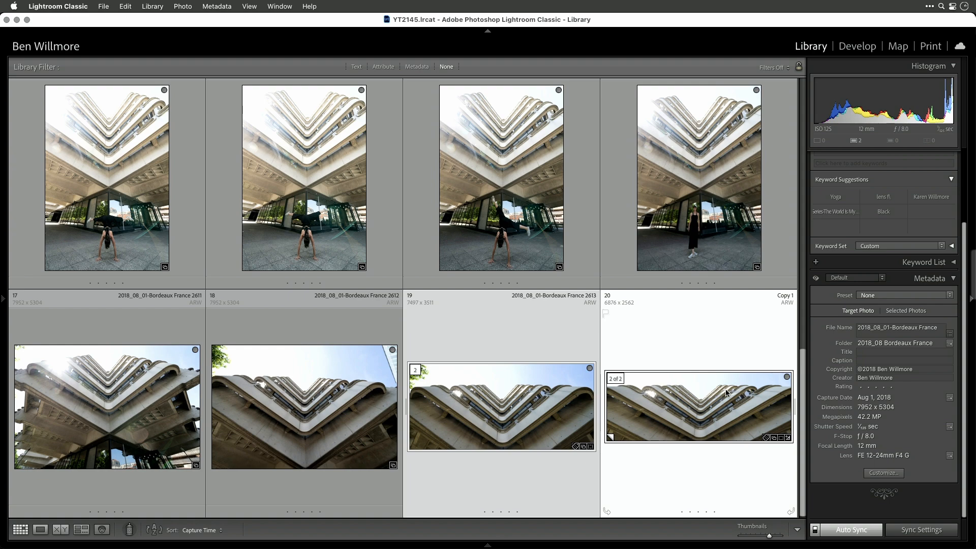
left_click(340, 414)
left_click(706, 393)
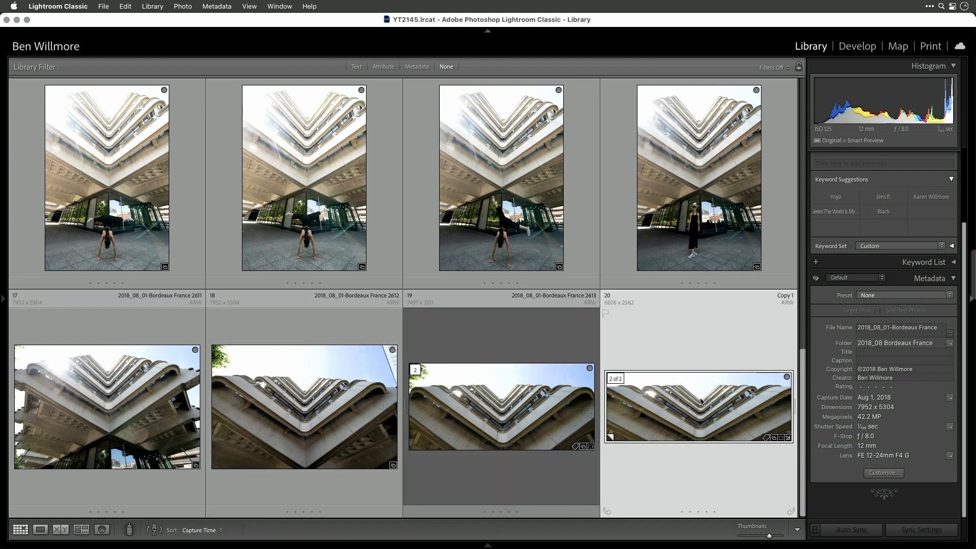
Open the virtual copy in Develop and check its sky by lowering Exposure to −4.65, then reset Exposure.
left_click(857, 47)
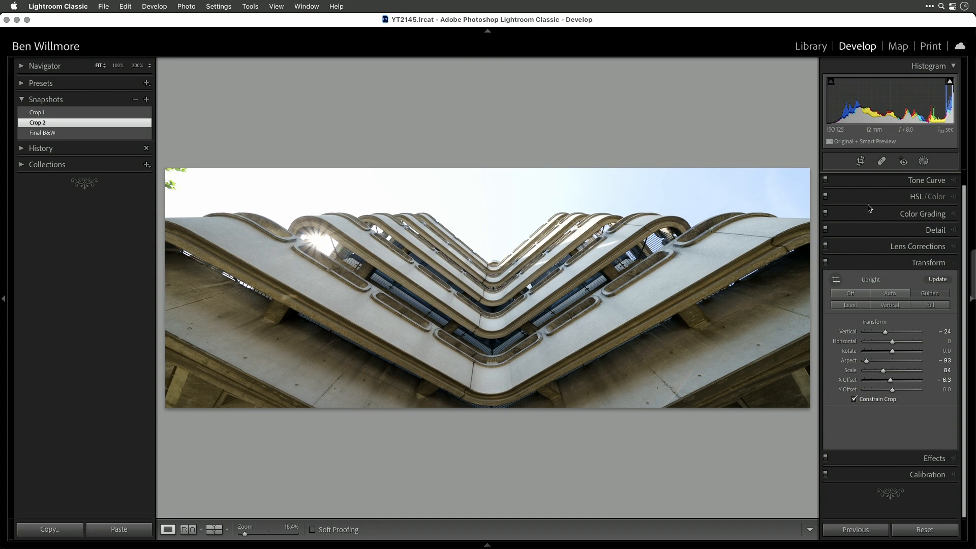
key("super+1")
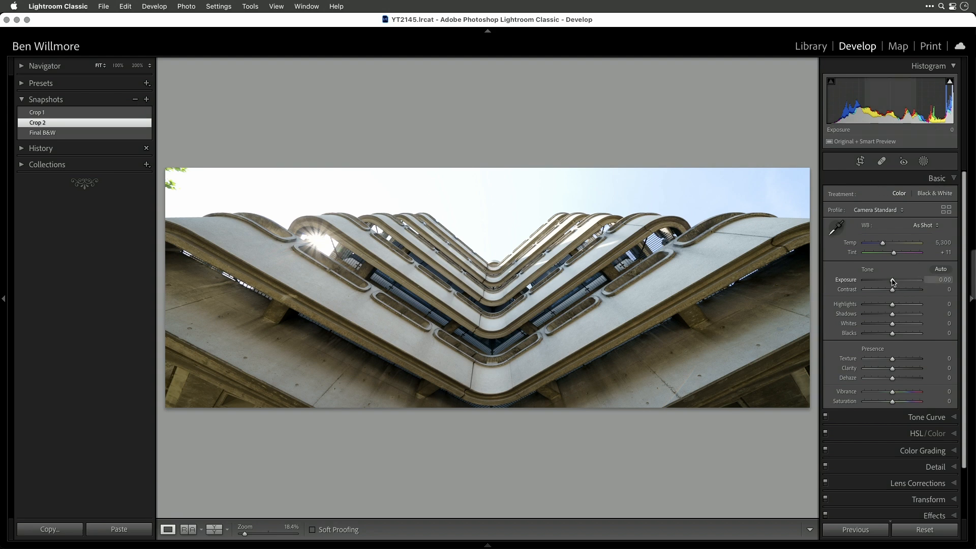
left_click_drag(893, 281, 867, 282)
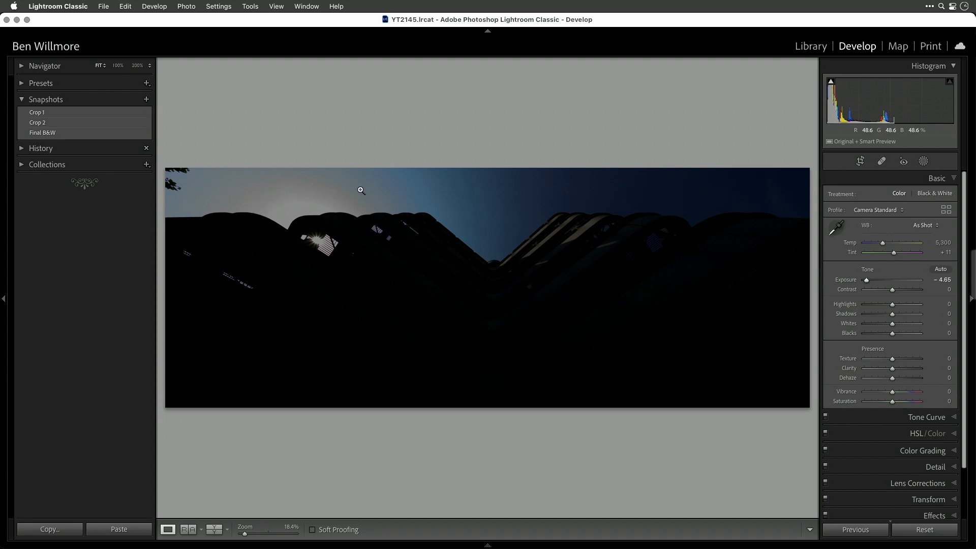
double_click(868, 284)
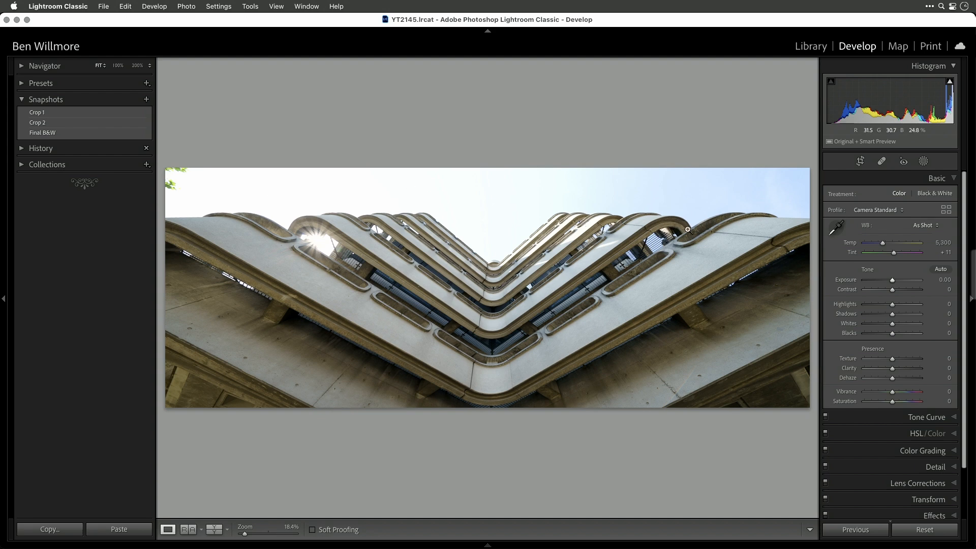
Lighten the blue sky by setting the HSL Luminance of Blue to +100.
scroll(931, 409, "down", 1)
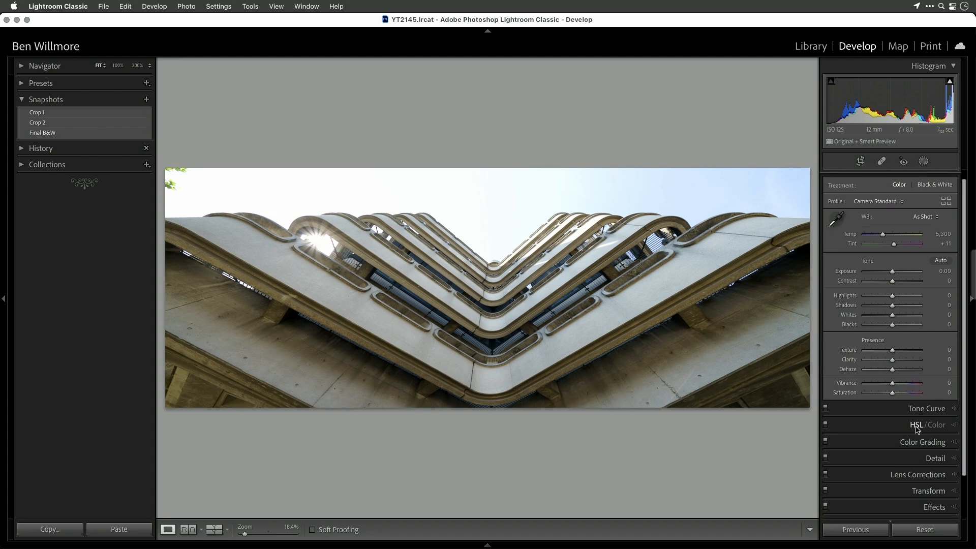
left_click(955, 426)
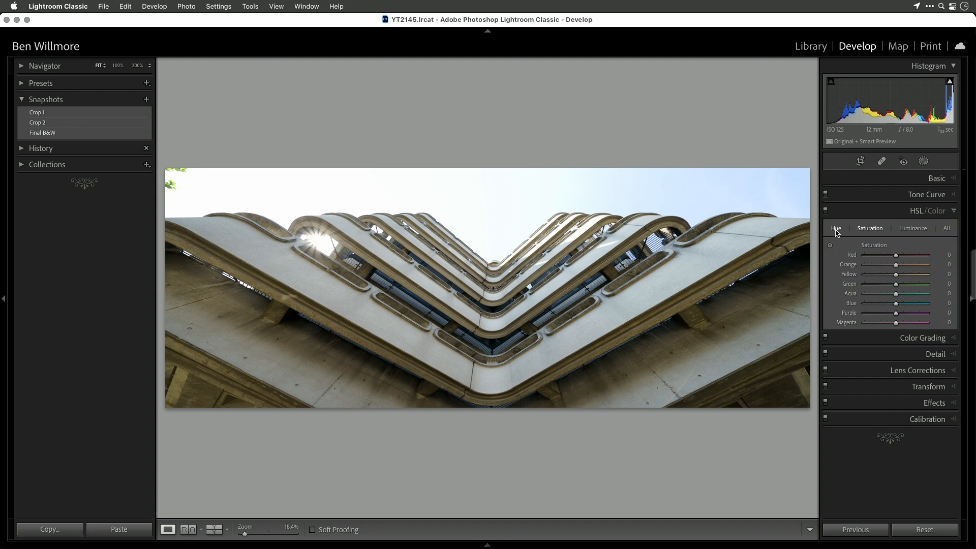
left_click(912, 230)
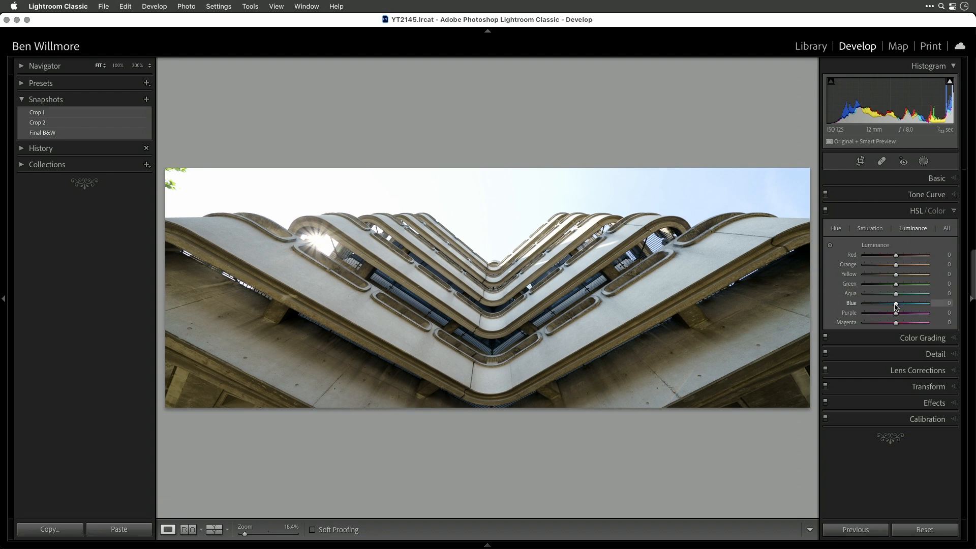
left_click_drag(896, 305, 931, 307)
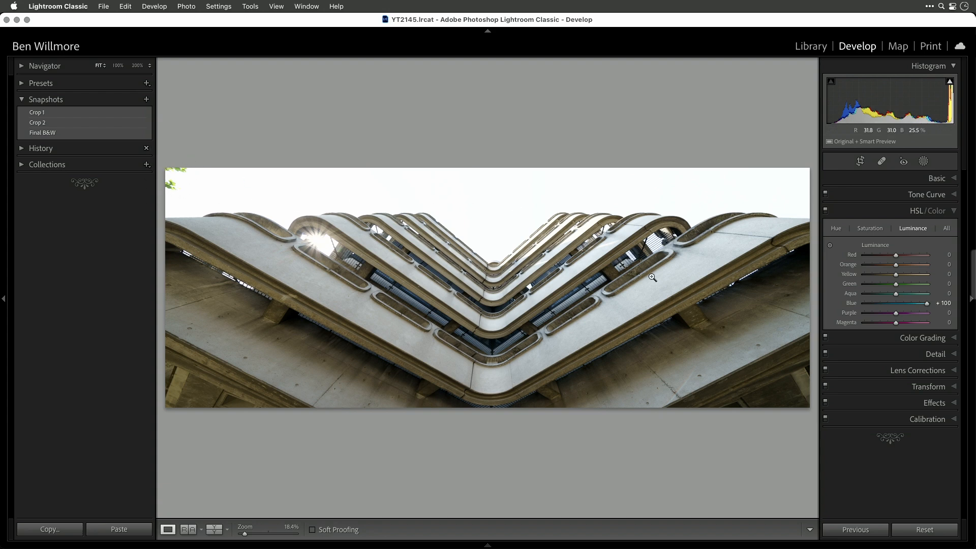
left_click(954, 211)
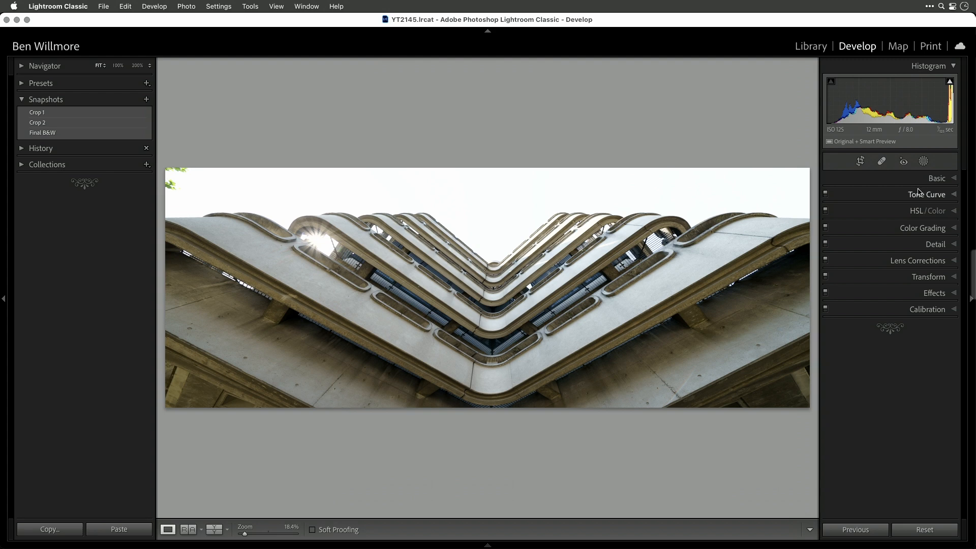
Clone out the green leaves in the photo's upper-left sky corner with size 76 spots sampled from clear sky, setting feather to 20.
left_click(861, 162)
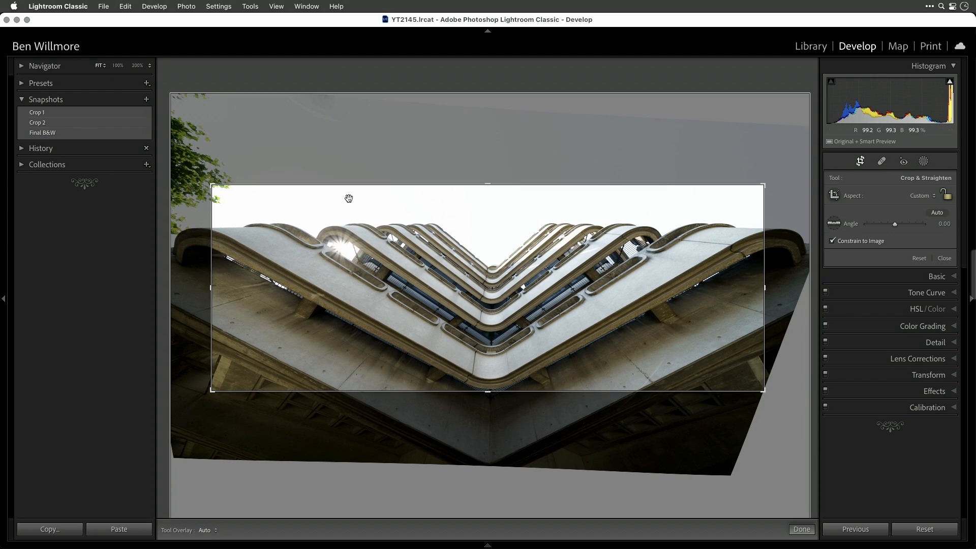
left_click(882, 161)
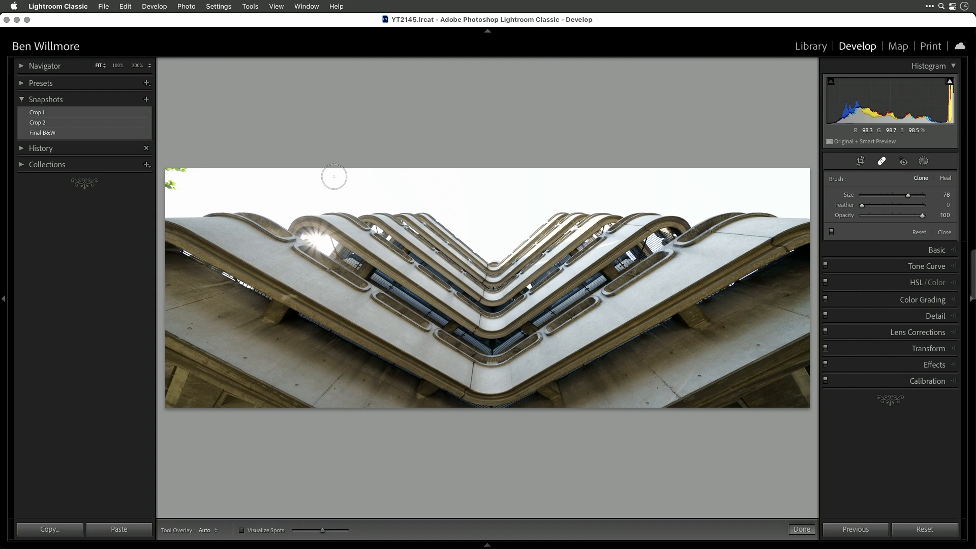
left_click(174, 186)
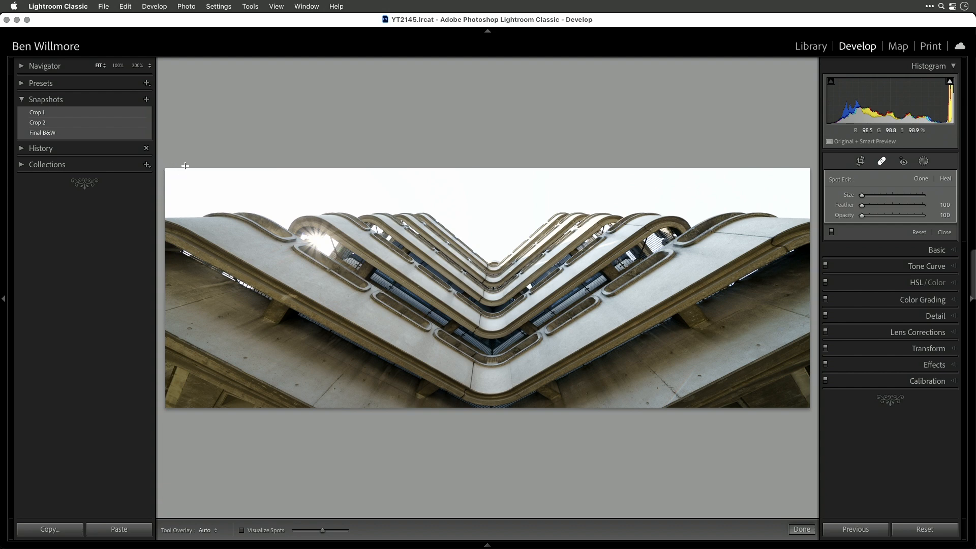
left_click(171, 173)
left_click_drag(518, 194, 505, 190)
left_click_drag(861, 206, 874, 210)
left_click(882, 162)
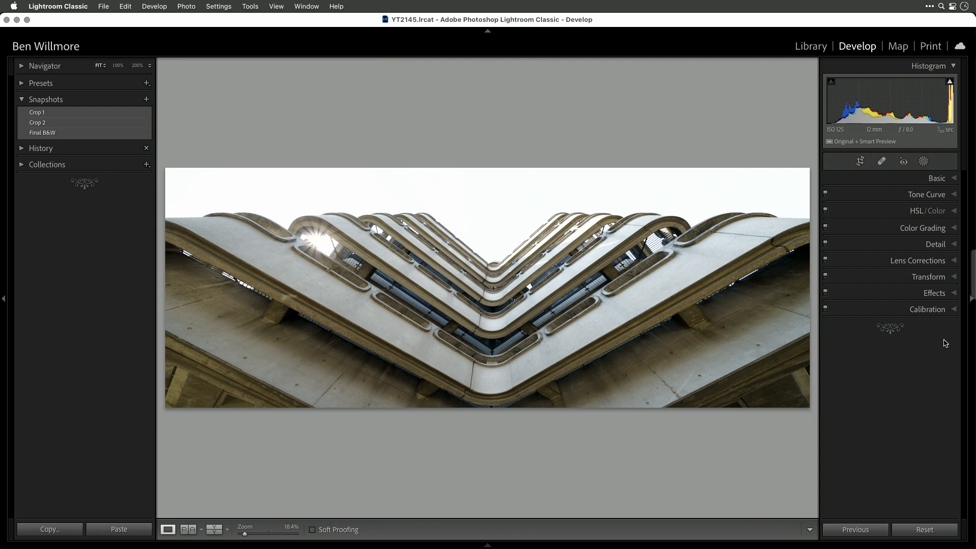
Convert the photo to Black & White and refine the upper-left corner clone spot with a new sky source and feather 100.
left_click(943, 180)
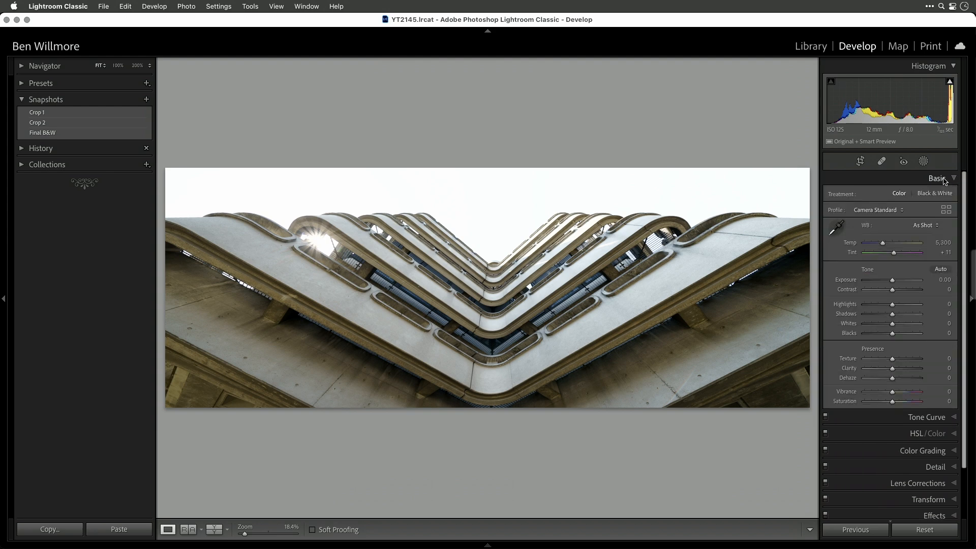
left_click(928, 197)
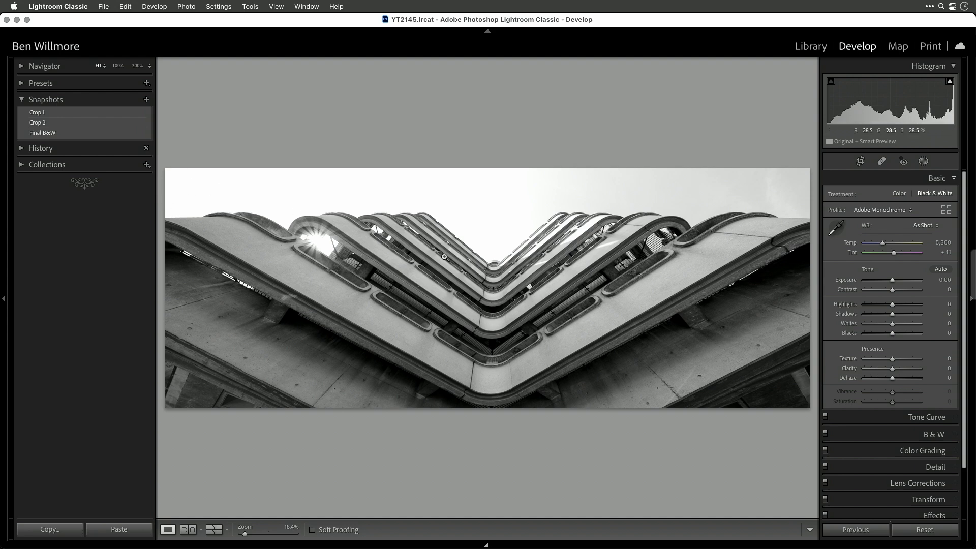
left_click(883, 161)
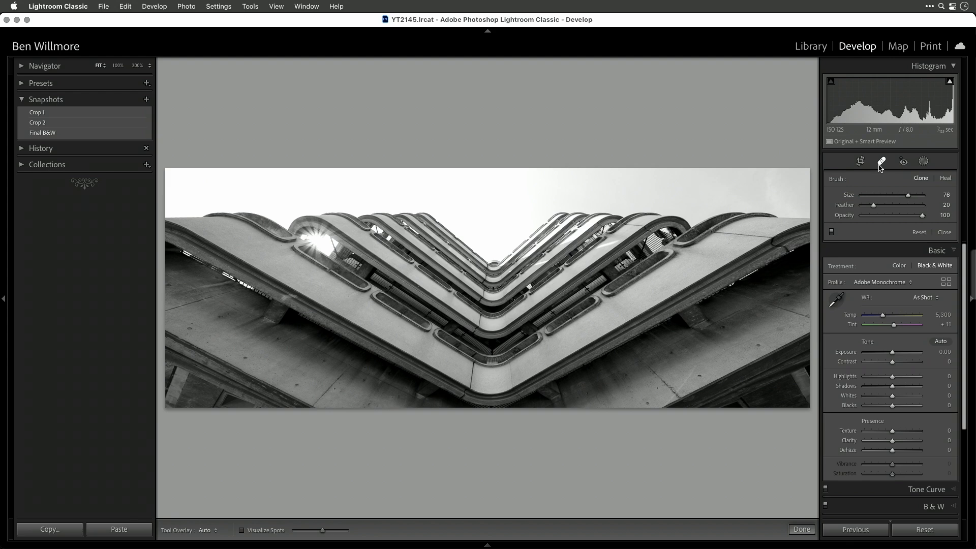
left_click(171, 172)
mouse_move(504, 190)
left_mouse_down()
mouse_move(502, 202)
mouse_move(493, 195)
left_mouse_up()
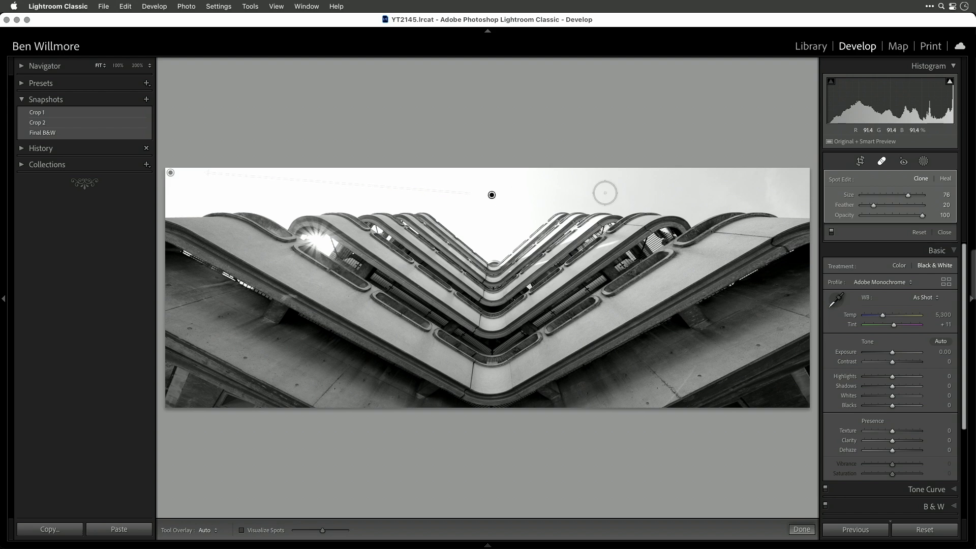
left_click_drag(873, 205, 923, 205)
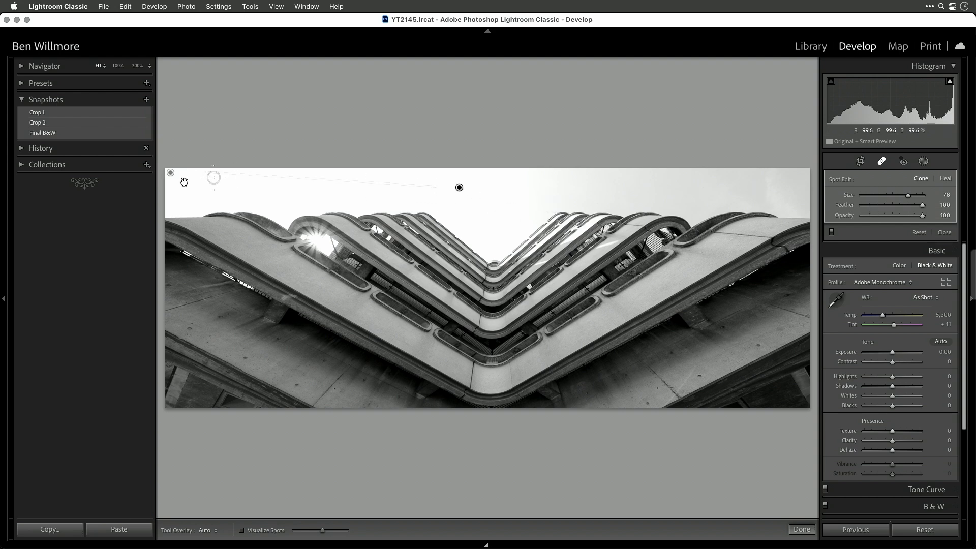
left_click(882, 162)
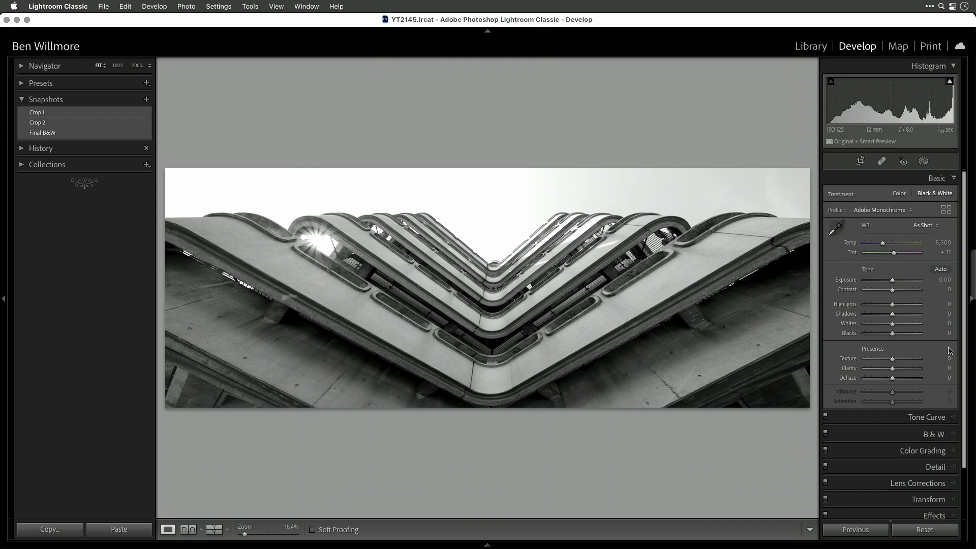
Set Blue in the Black & White Mix to +100 and raise the photo's Clarity to +24.
left_click(954, 435)
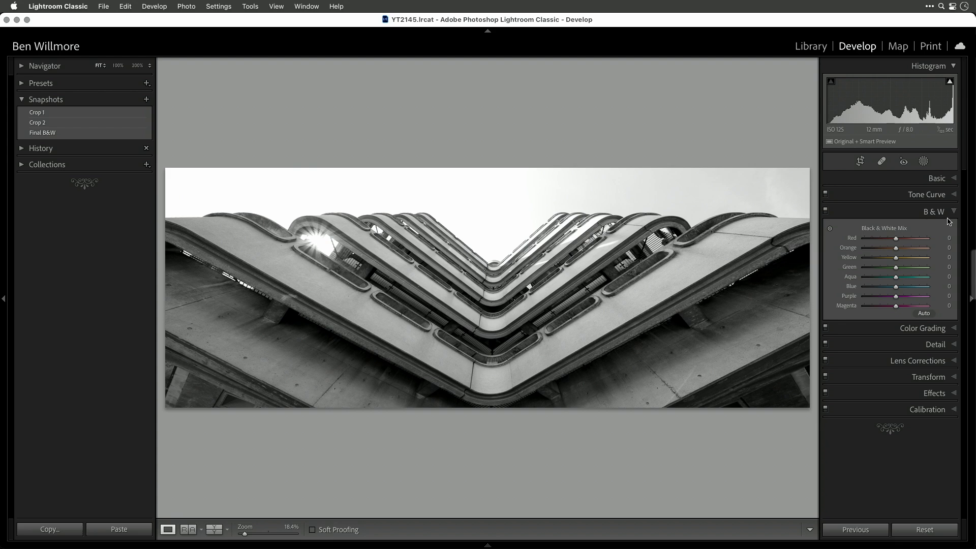
left_click_drag(895, 287, 932, 289)
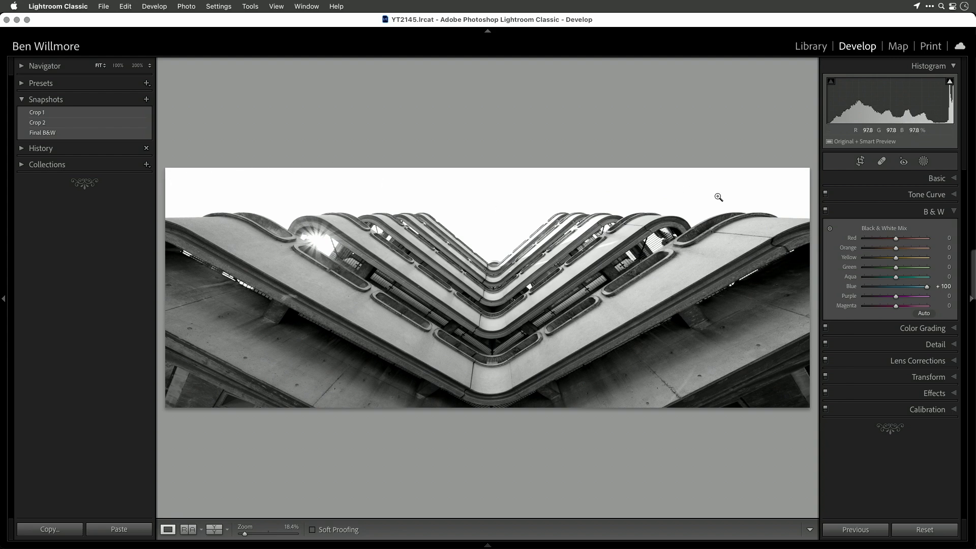
left_click(955, 212)
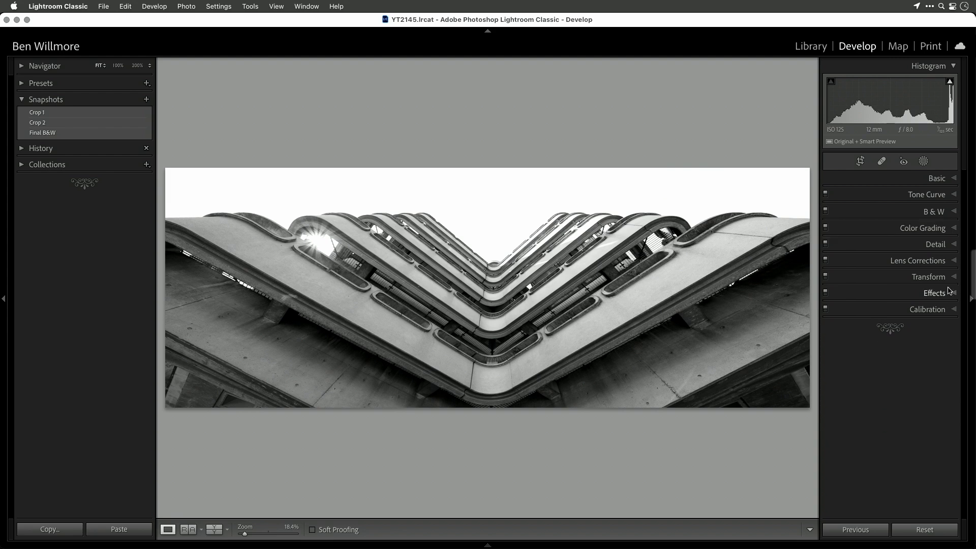
left_click(937, 179)
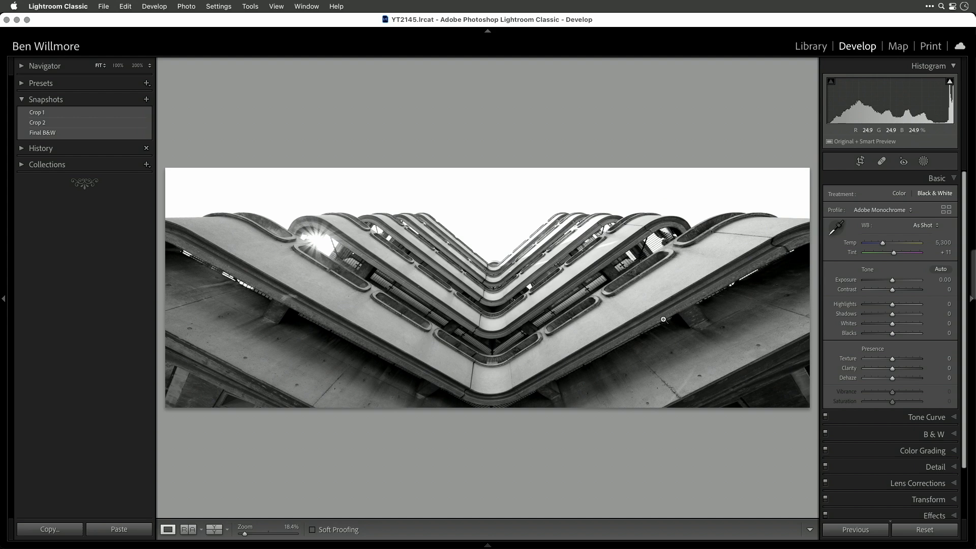
left_click_drag(893, 370, 899, 372)
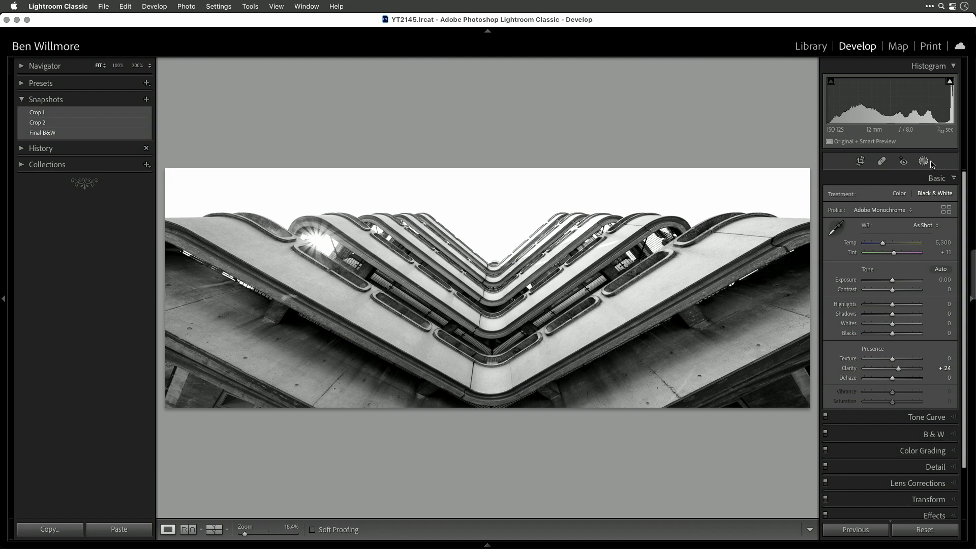
Paint a brush mask over both lower corners below the concrete slabs, using size 9, feather 47 and density 100.
left_click(924, 161)
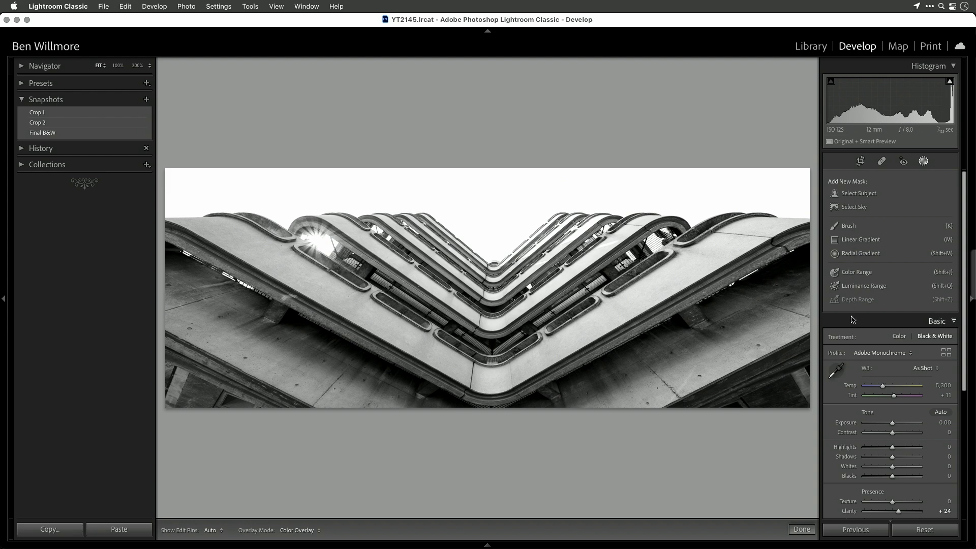
left_click(849, 227)
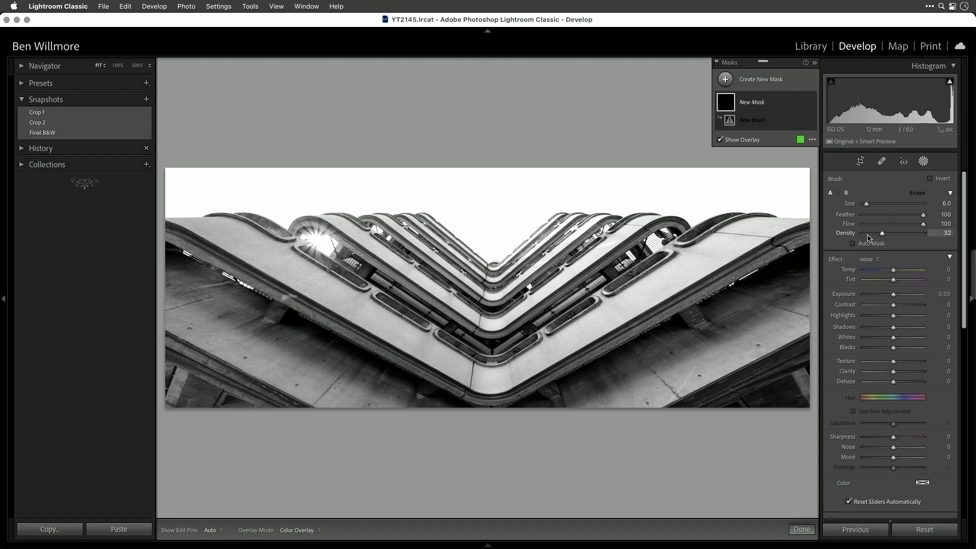
left_click_drag(883, 234, 953, 234)
left_click_drag(923, 216, 890, 216)
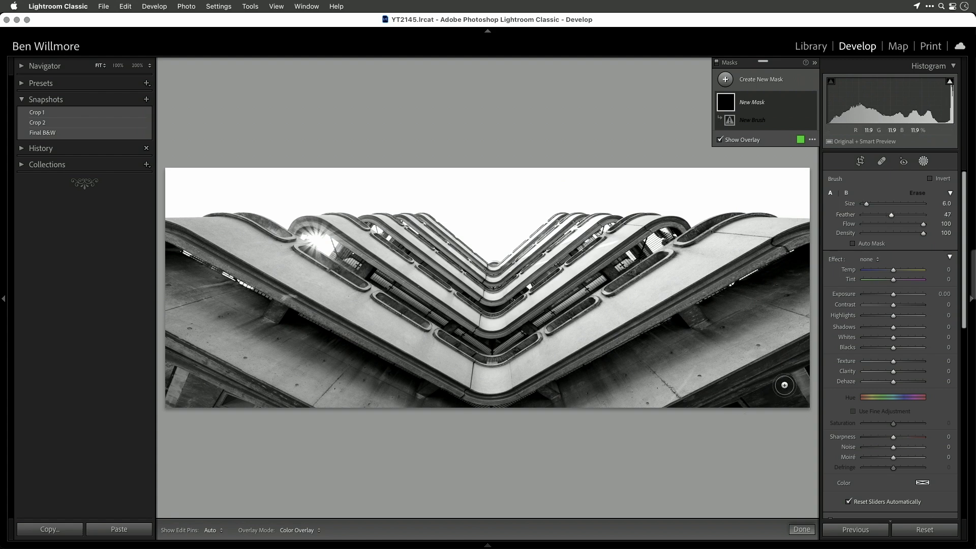
key("bracketright")
key("bracketright")
key("bracketright")
mouse_move(814, 346)
left_mouse_down()
mouse_move(667, 421)
mouse_move(751, 406)
mouse_move(821, 410)
mouse_move(741, 408)
mouse_move(807, 389)
left_mouse_up()
mouse_move(231, 410)
left_mouse_down()
mouse_move(152, 402)
mouse_move(285, 404)
mouse_move(204, 386)
mouse_move(162, 364)
mouse_move(173, 351)
mouse_move(150, 351)
mouse_move(183, 353)
mouse_move(336, 445)
left_mouse_up()
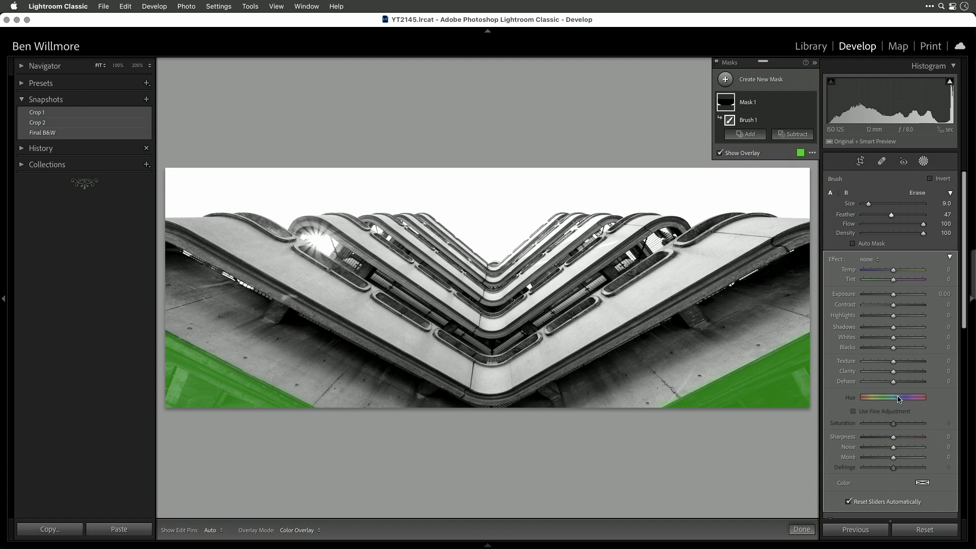
Hide the mask overlay and darken the masked corners with Whites −100, Highlights −100 and Exposure −0.70.
key("o")
left_click_drag(892, 338, 847, 339)
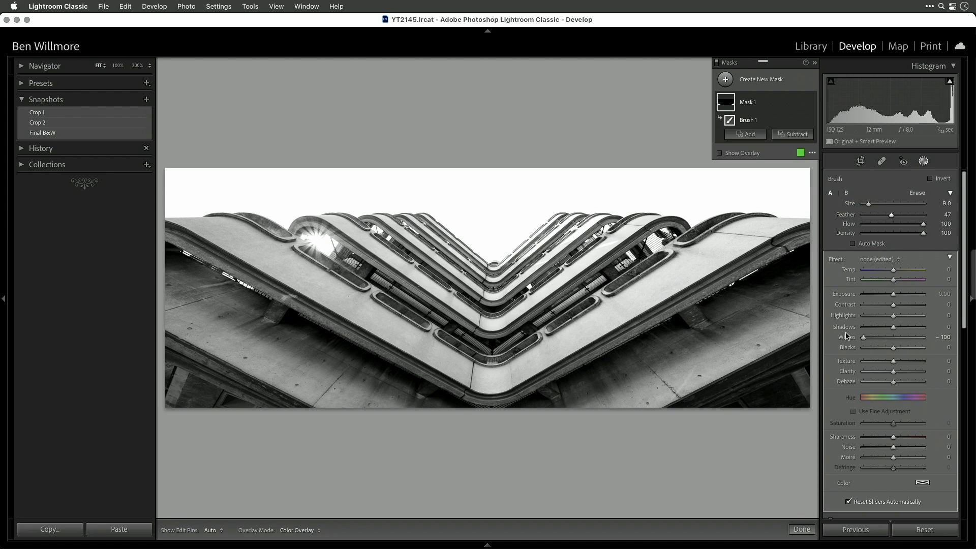
left_click_drag(892, 318, 848, 314)
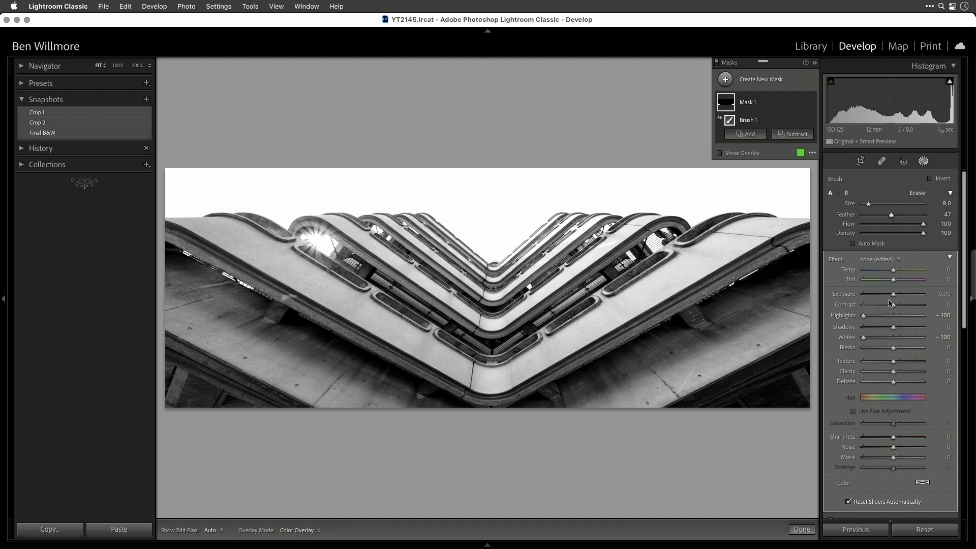
mouse_move(894, 297)
left_mouse_down()
mouse_move(860, 296)
mouse_move(900, 298)
mouse_move(889, 300)
left_mouse_up()
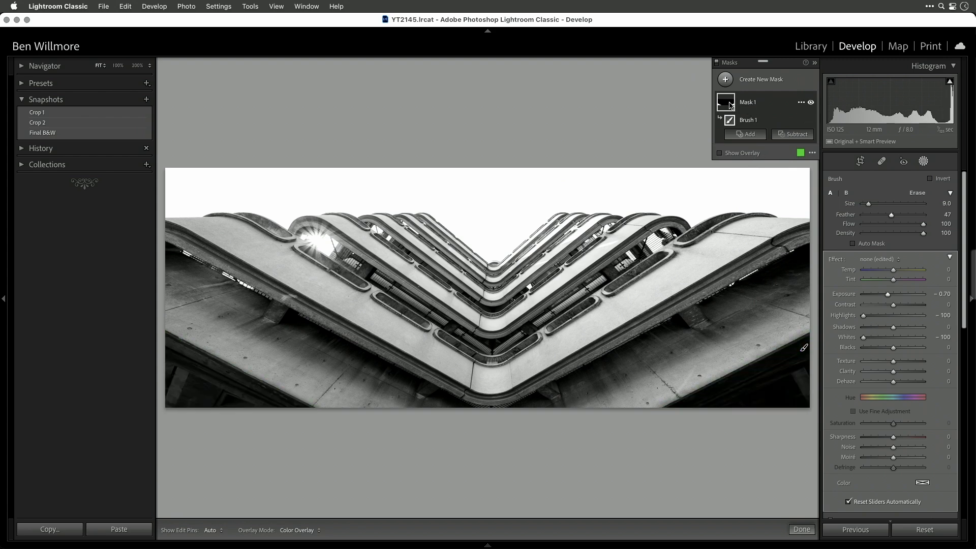
Rename the corner mask to "Corners Dark".
mouse_move(727, 105)
double_click(748, 103)
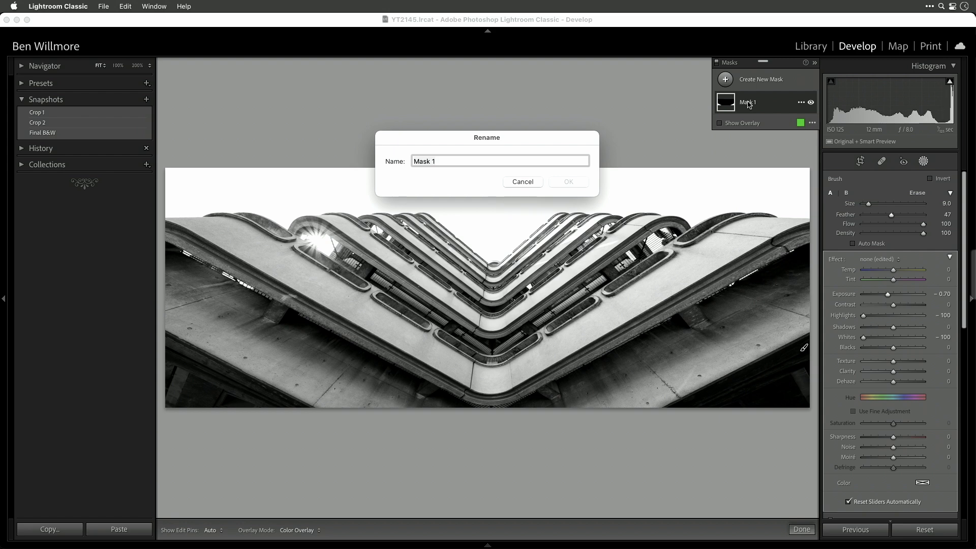
type("Corners Dark")
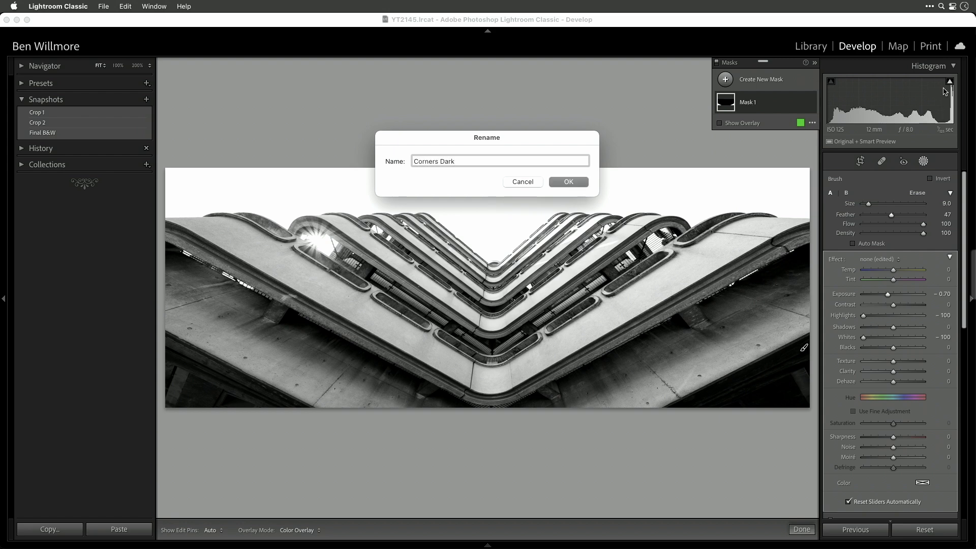
left_click(568, 182)
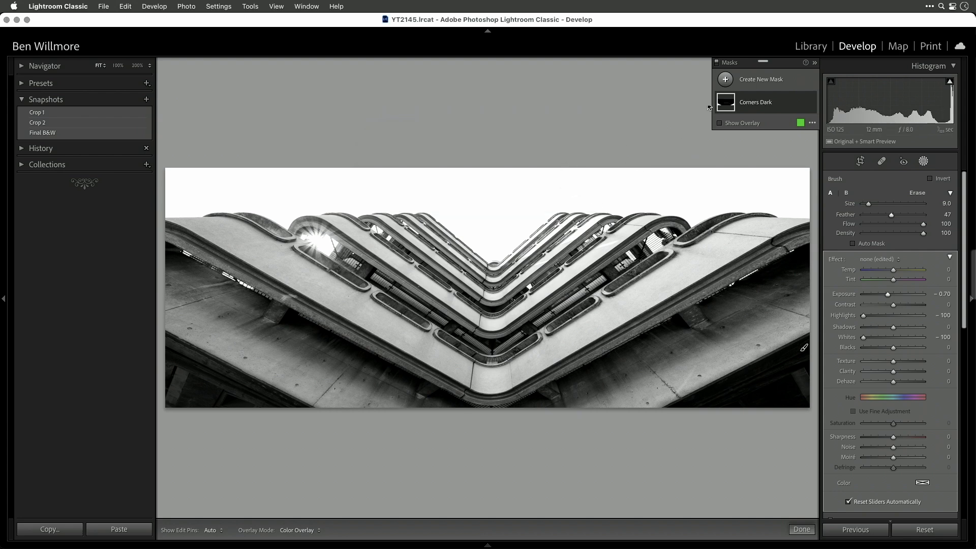
Create a brush mask with size 16 and feather 100, and paint it over the central V of the building.
left_click(725, 81)
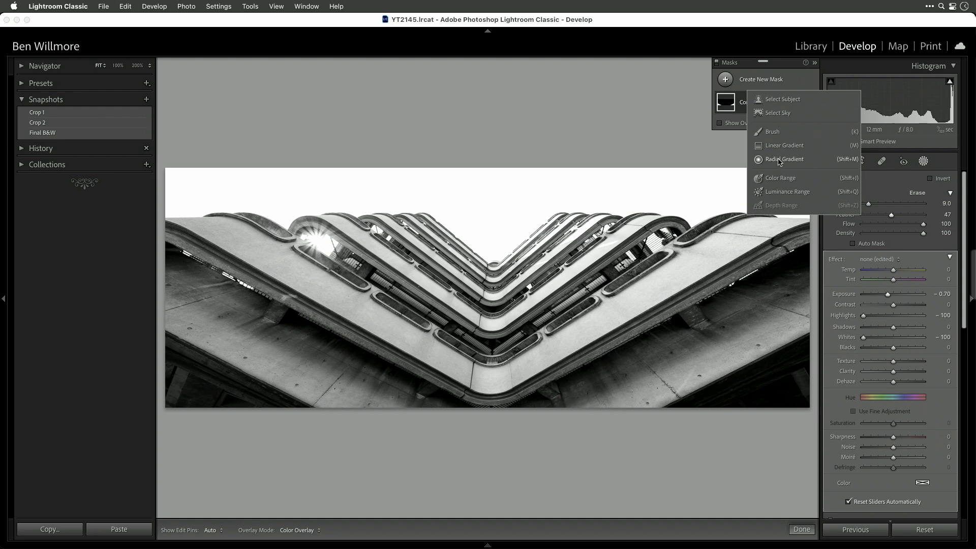
left_click(769, 134)
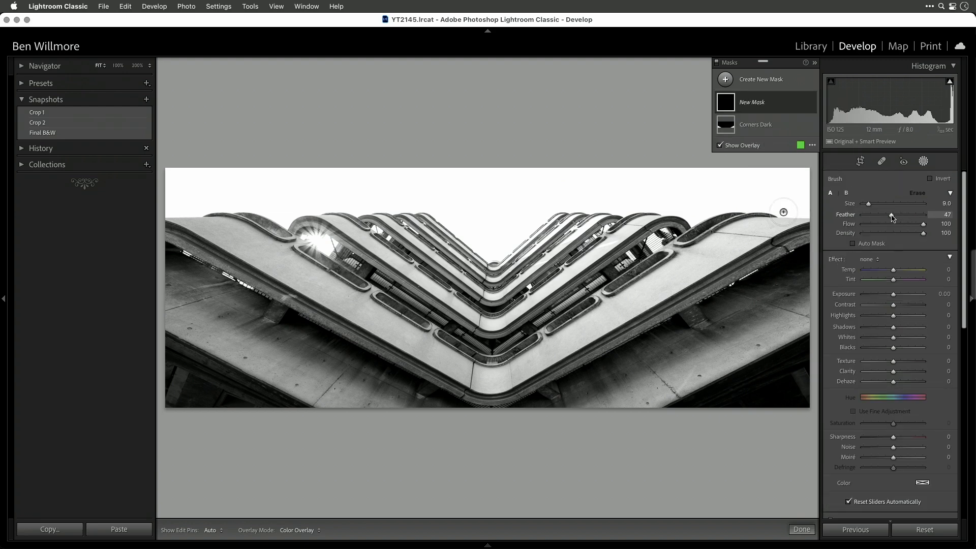
left_click_drag(892, 215, 959, 225)
key("]")
key("]")
key("]")
key("]")
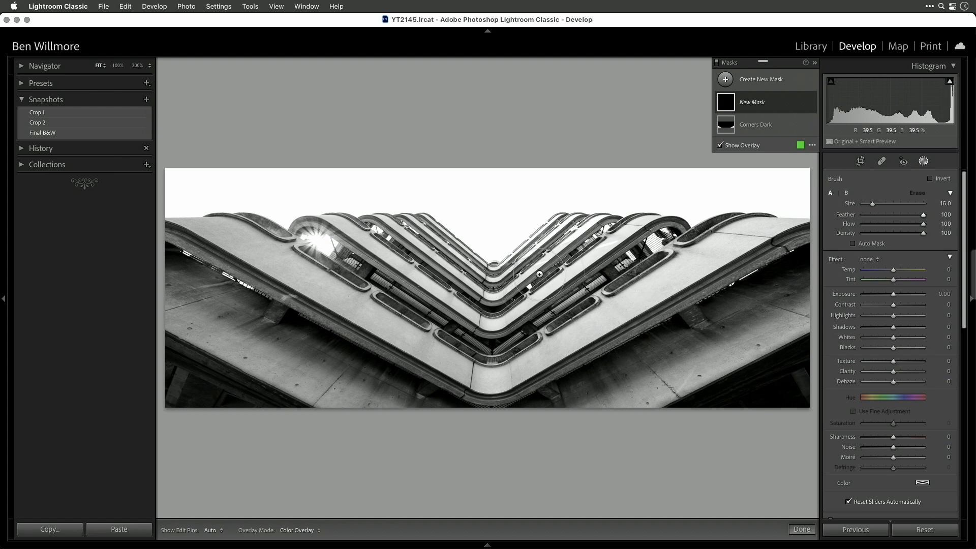
mouse_move(543, 267)
left_mouse_down()
mouse_move(505, 283)
mouse_move(449, 267)
mouse_move(429, 299)
mouse_move(381, 336)
mouse_move(417, 319)
mouse_move(340, 329)
mouse_move(361, 354)
mouse_move(595, 333)
mouse_move(520, 376)
mouse_move(367, 344)
mouse_move(557, 338)
left_mouse_up()
left_click_drag(430, 328, 452, 335)
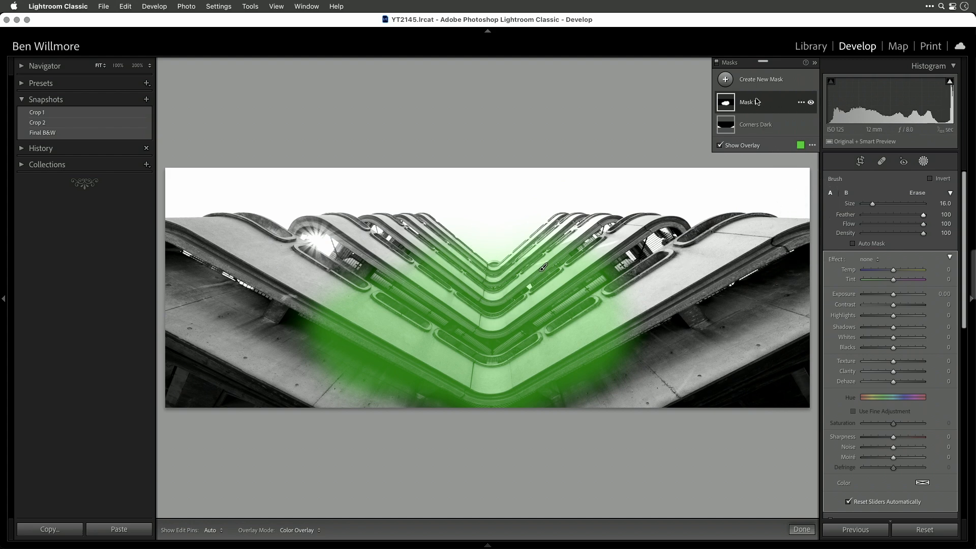
Subtract the sky from the center brush mask using Select Sky.
left_click(727, 102)
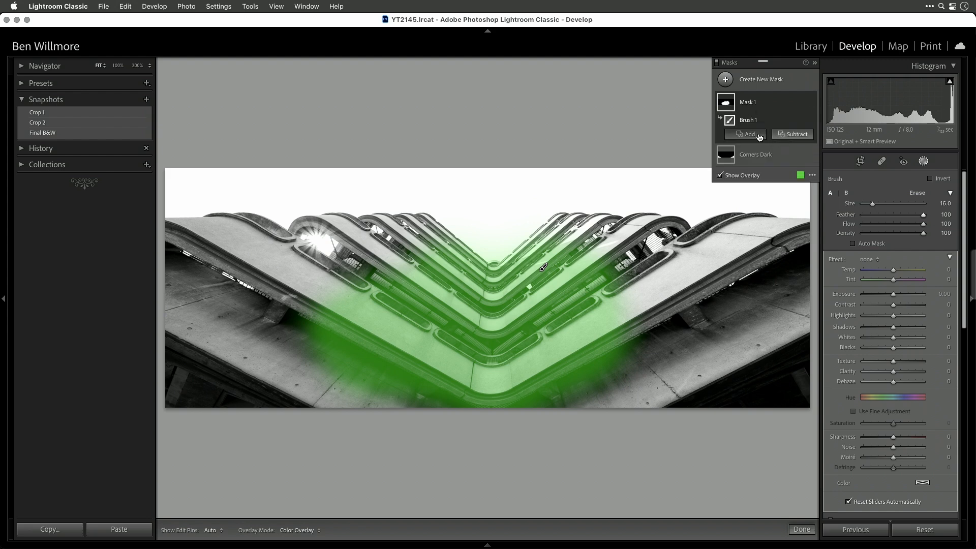
left_click(726, 103)
left_click(726, 104)
left_click(792, 134)
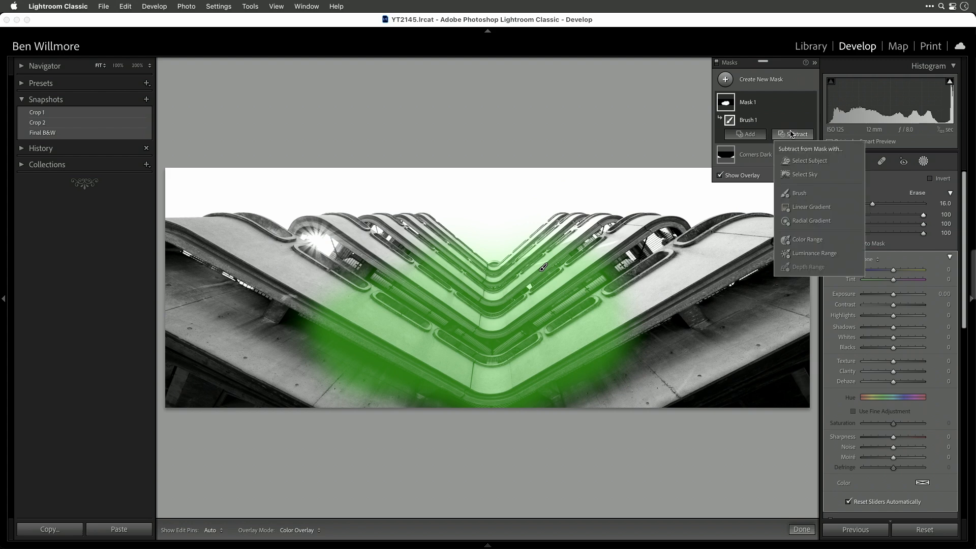
left_click(809, 178)
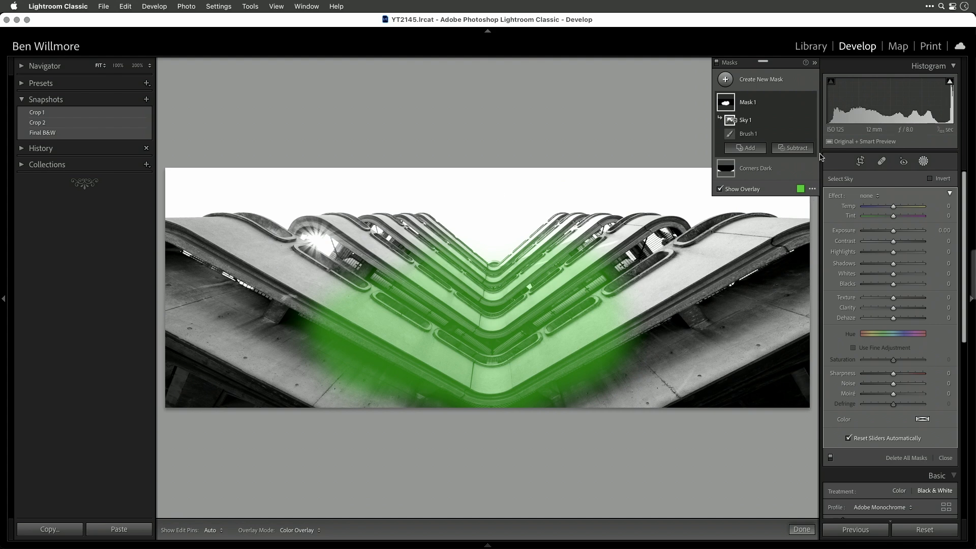
Rename the center mask to "Brighten Center" and raise its Whites to 40.
double_click(747, 103)
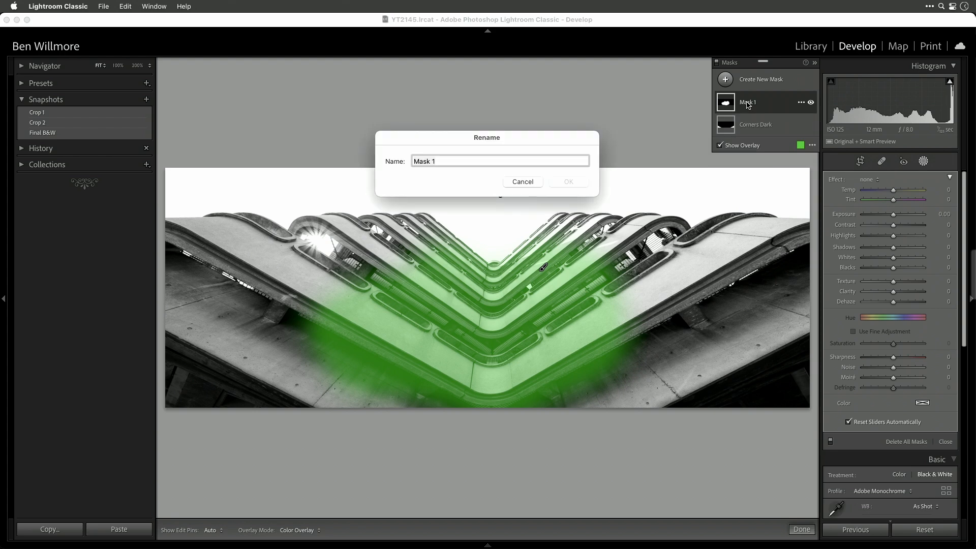
type("Brighten ")
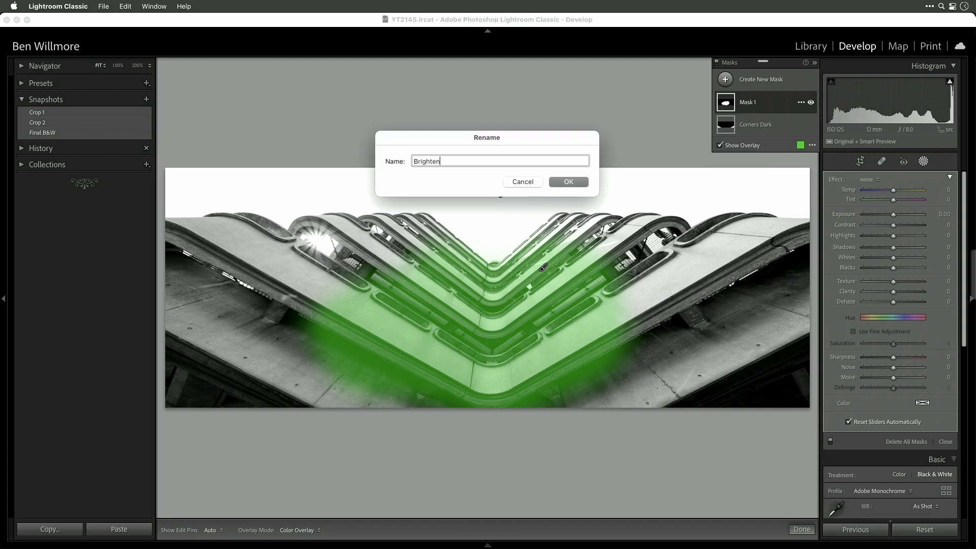
type("Center")
left_click(569, 182)
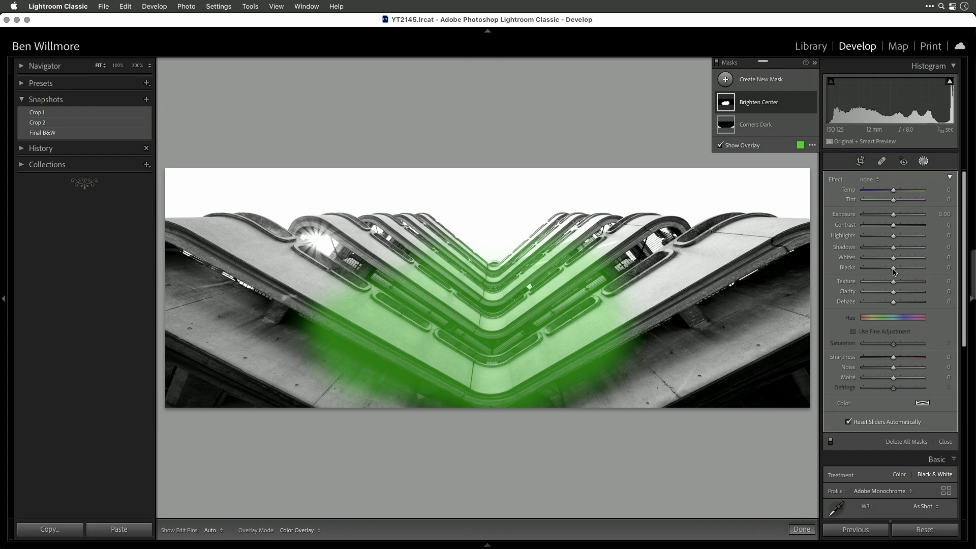
left_click_drag(893, 259, 906, 259)
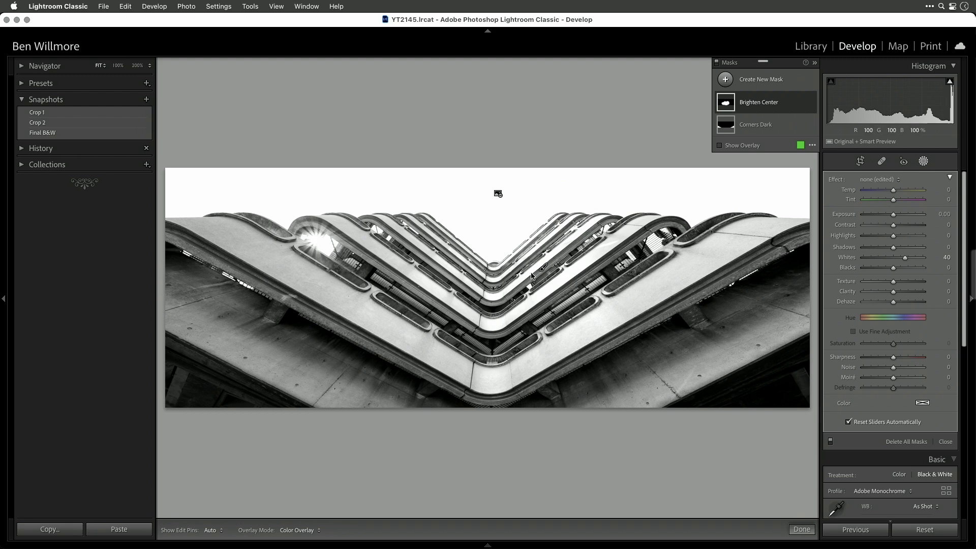
Create another brush mask with size 6 and feather 100, and paint it over the sunburst, hiding the edit pins while painting.
left_click(726, 81)
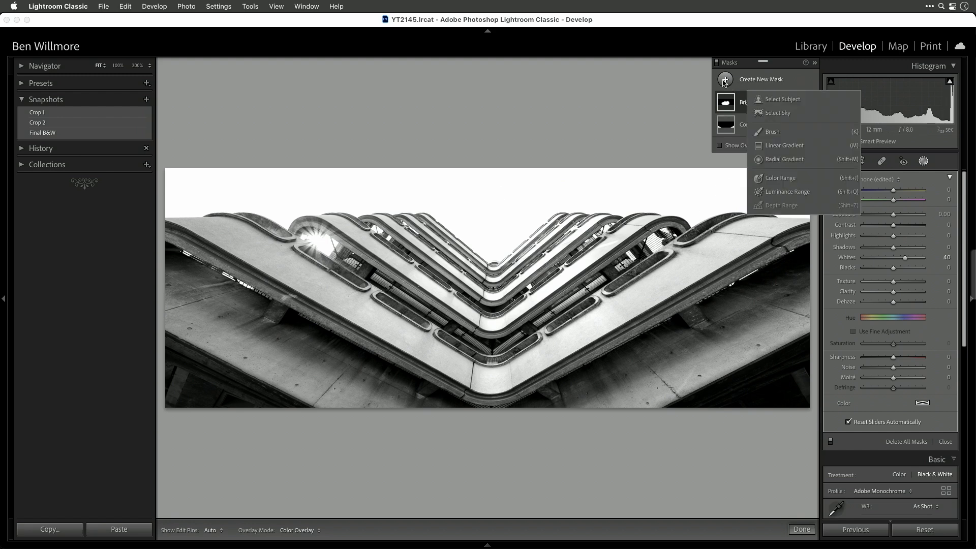
left_click(773, 133)
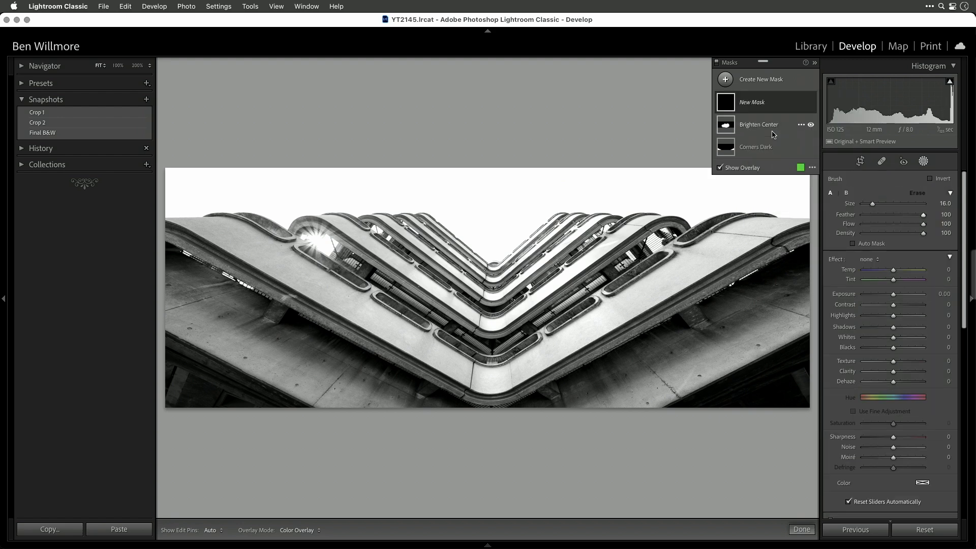
key("bracketleft")
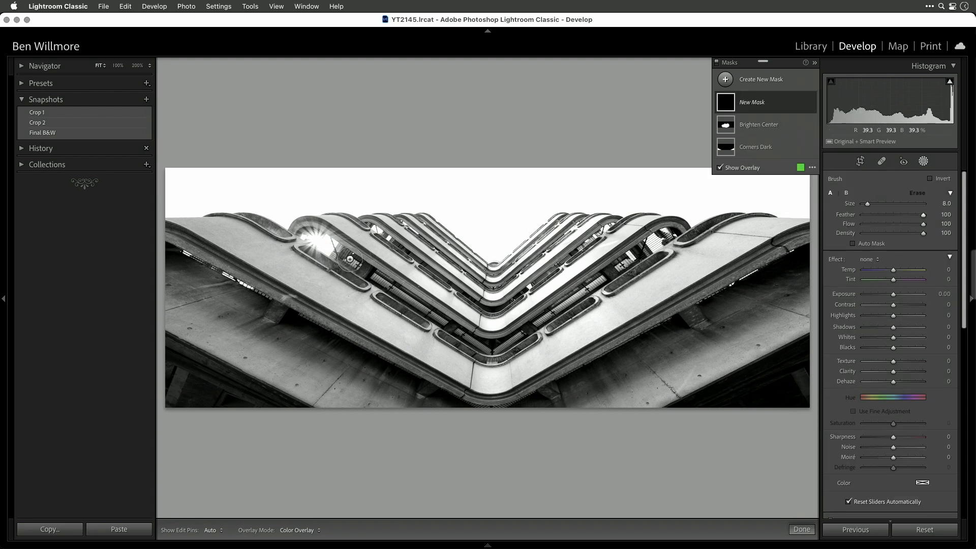
key("bracketleft")
key("h")
mouse_move(322, 247)
left_mouse_down()
mouse_move(305, 238)
mouse_move(323, 229)
mouse_move(301, 234)
mouse_move(325, 244)
mouse_move(333, 227)
mouse_move(328, 243)
mouse_move(317, 237)
left_mouse_up()
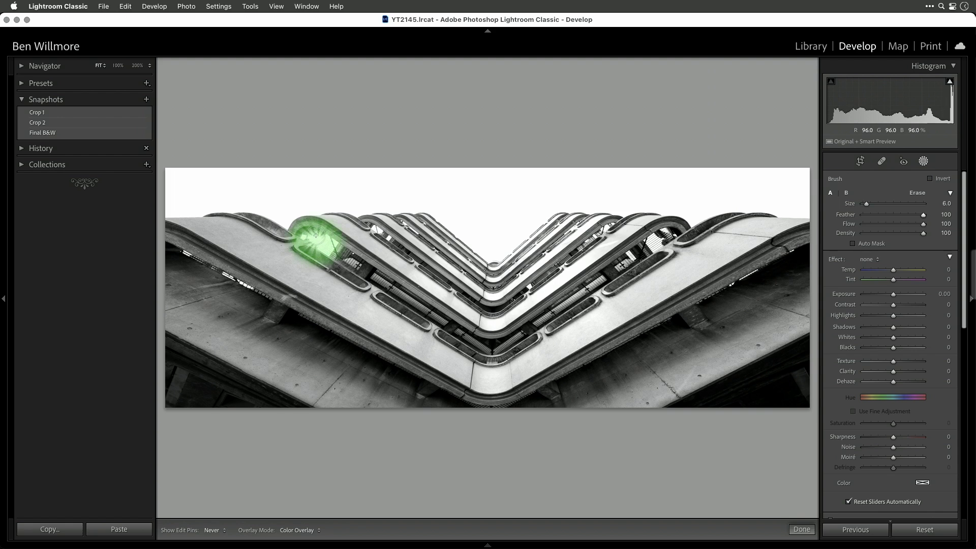
key("h")
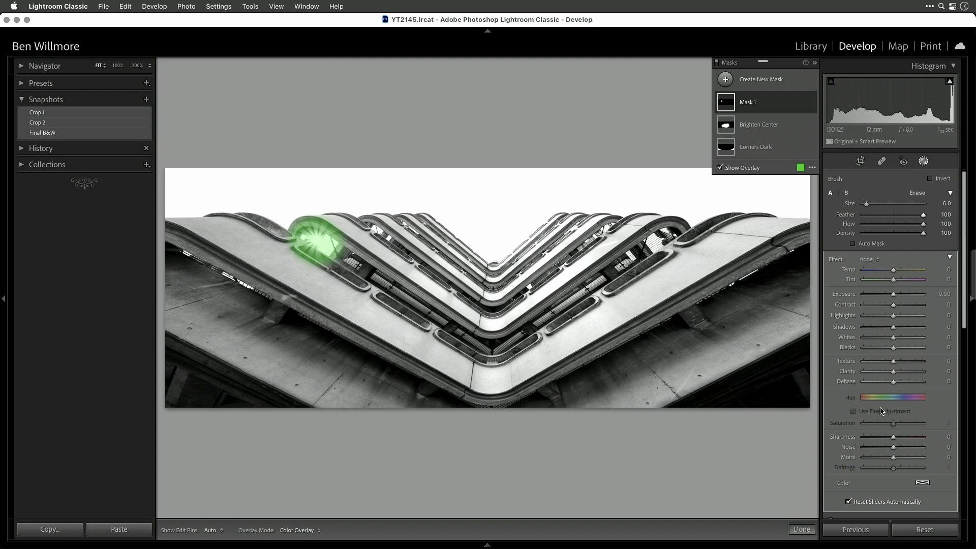
Raise the sunburst mask's Clarity to about 25 and close the masking tool.
scroll(882, 411, "down", 3)
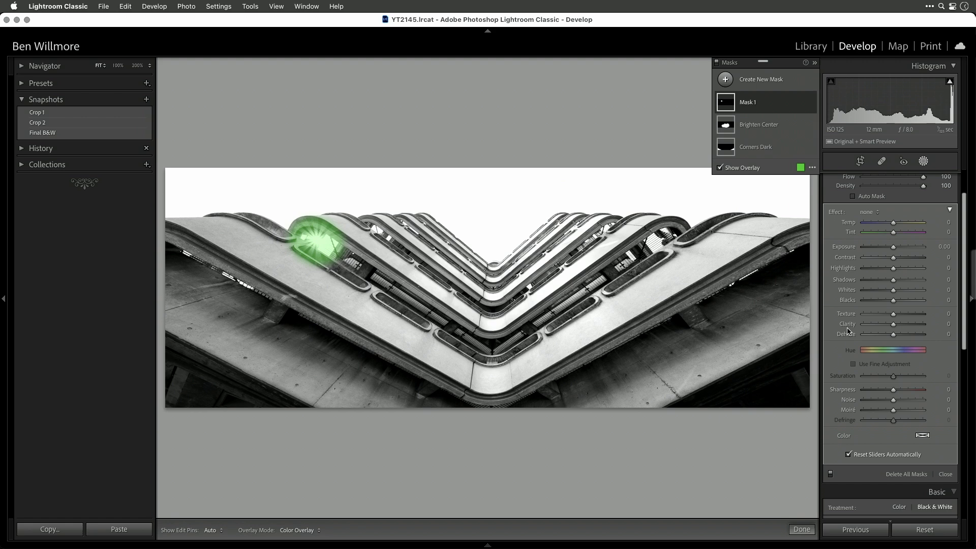
left_click_drag(895, 327, 903, 326)
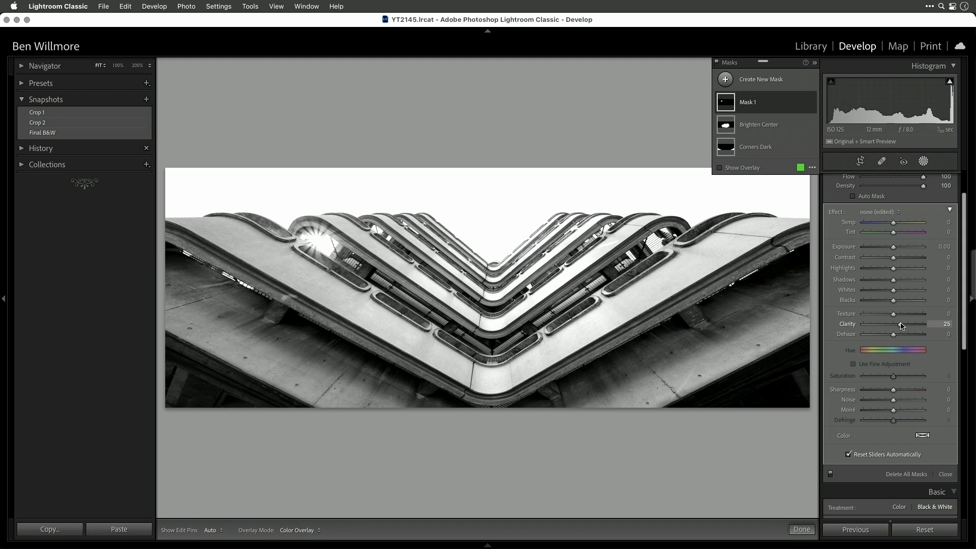
left_click_drag(901, 326, 902, 325)
left_click(923, 161)
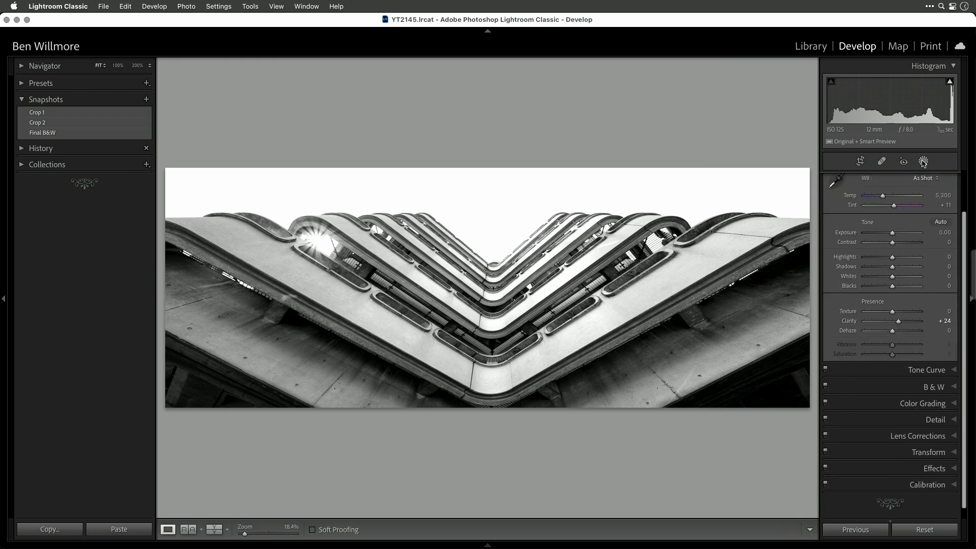
scroll(922, 342, "up", 2)
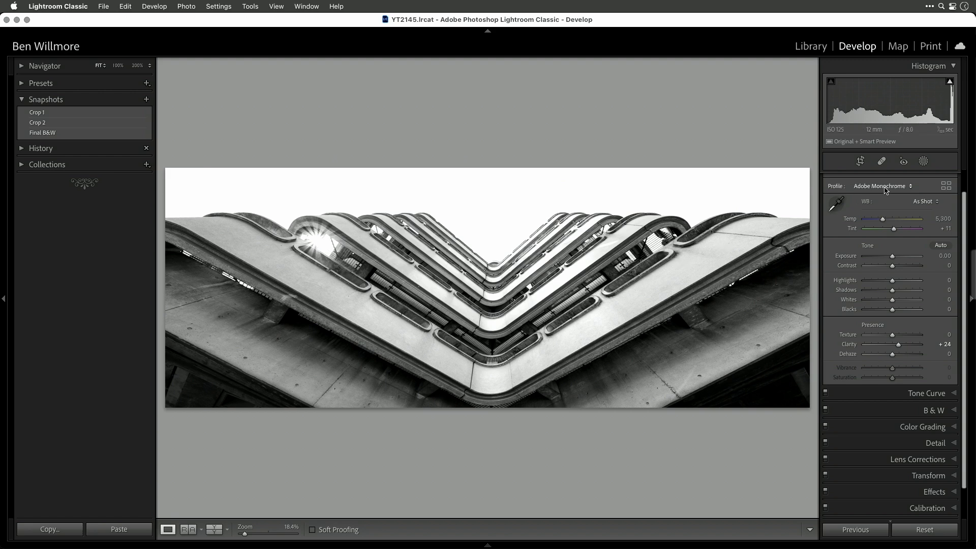
Reopen masking, create a Select Sky mask and subtract the subject from it with Select Subject.
left_click(924, 162)
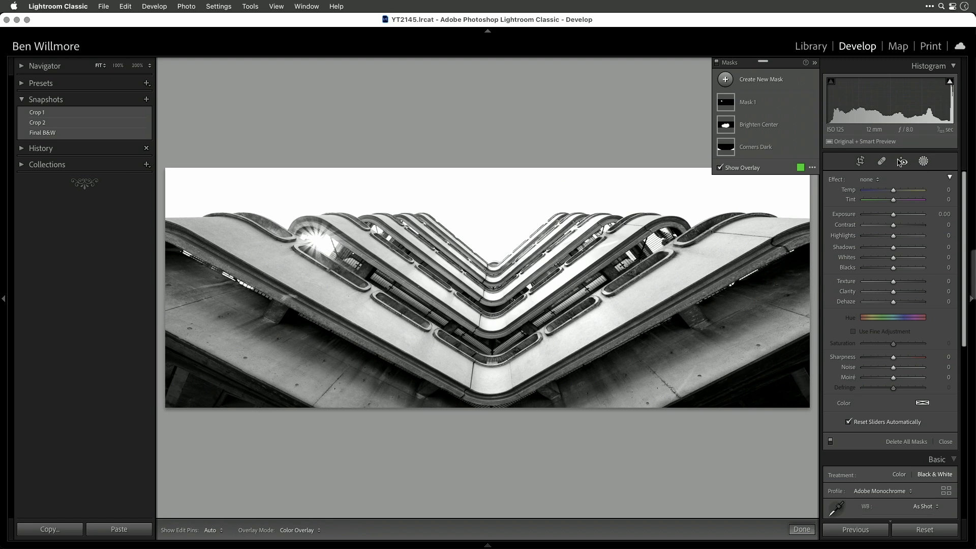
left_click(726, 79)
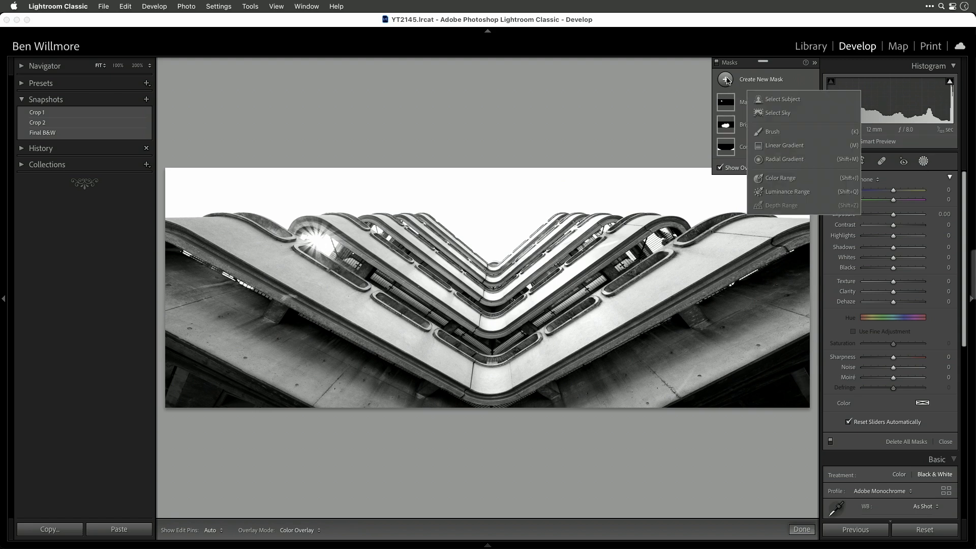
left_click(774, 114)
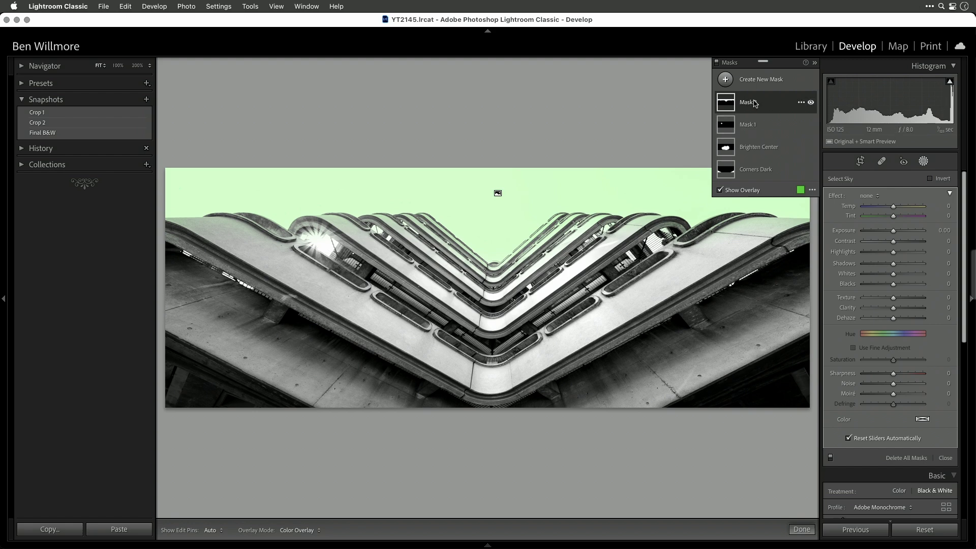
left_click(729, 103)
left_click(729, 103)
left_click(729, 103)
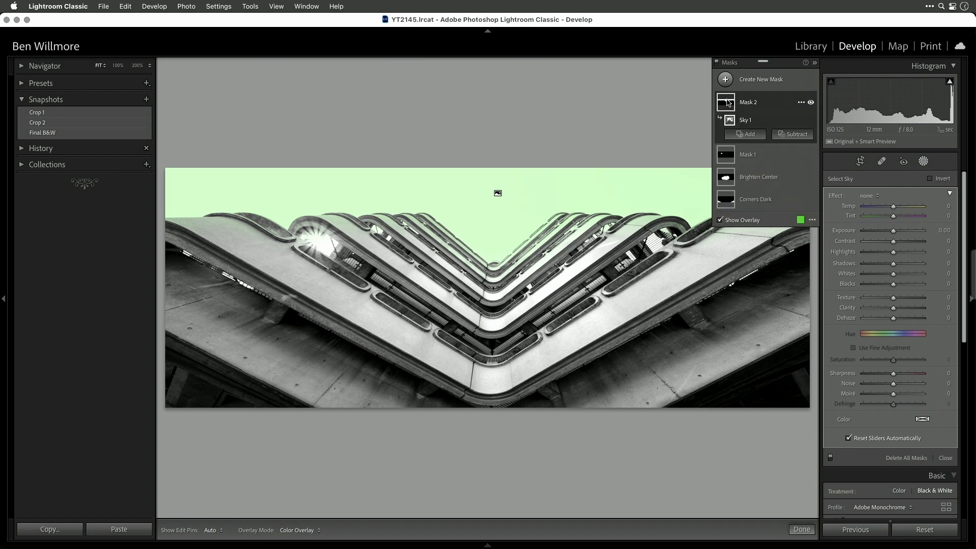
left_click(793, 135)
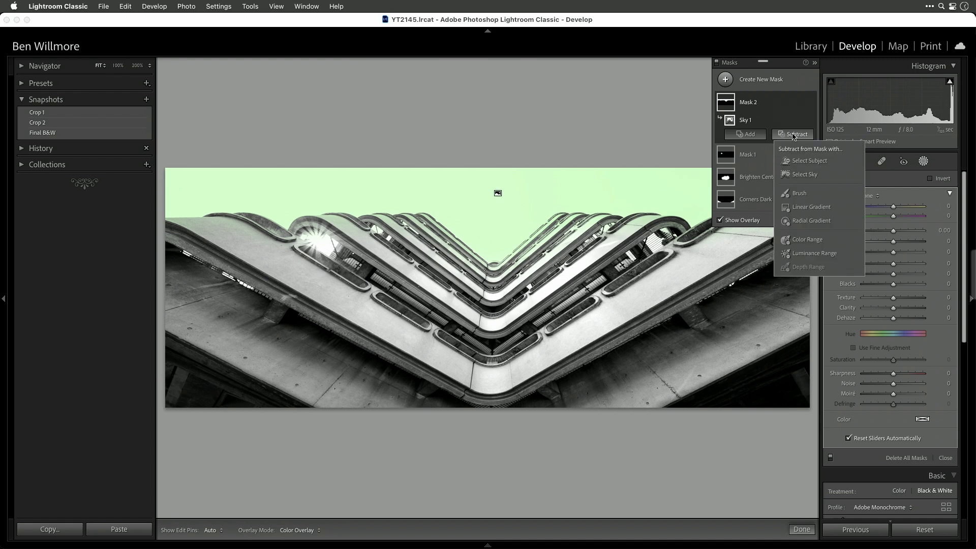
left_click(809, 162)
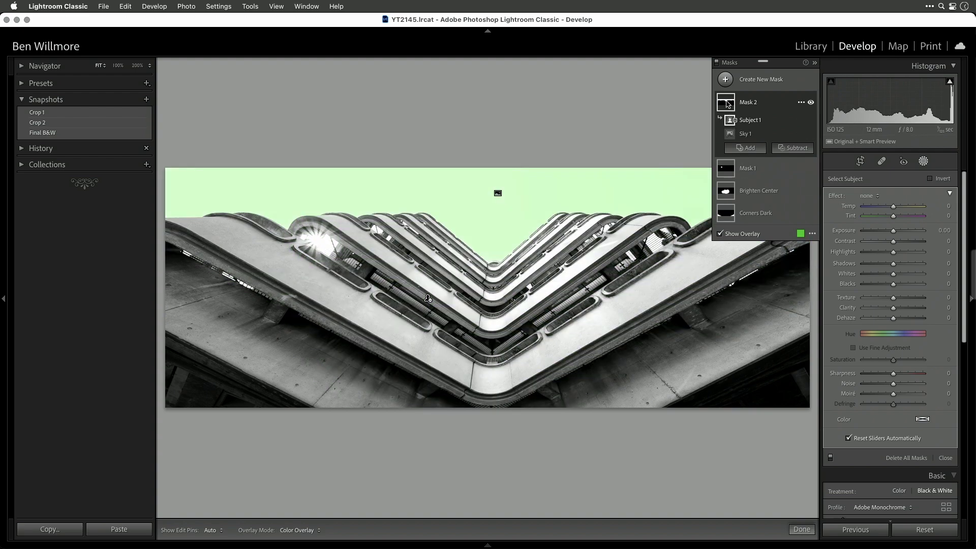
Subtract the building's V tip from the sky mask using a size 5 brush with Auto Mask on, and hide the edit pins.
left_click(793, 148)
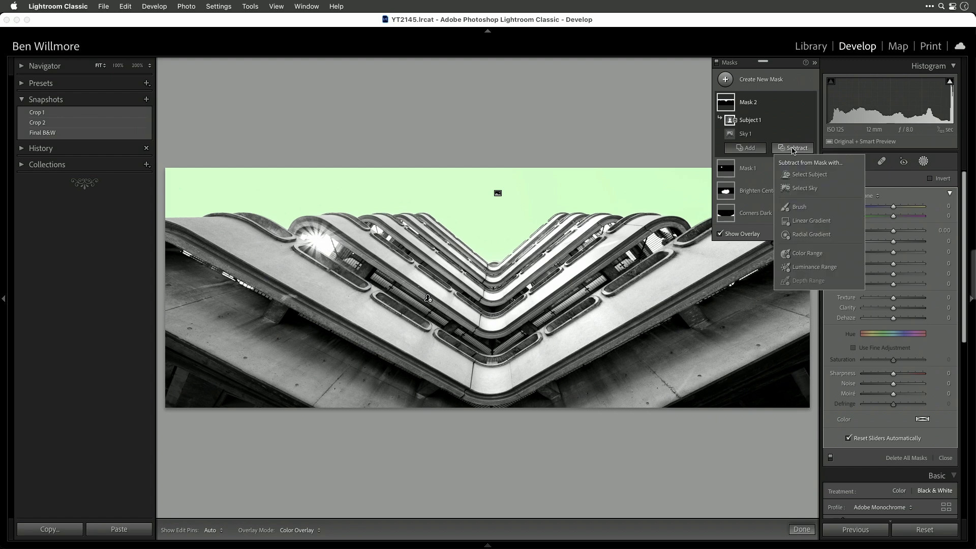
left_click(800, 207)
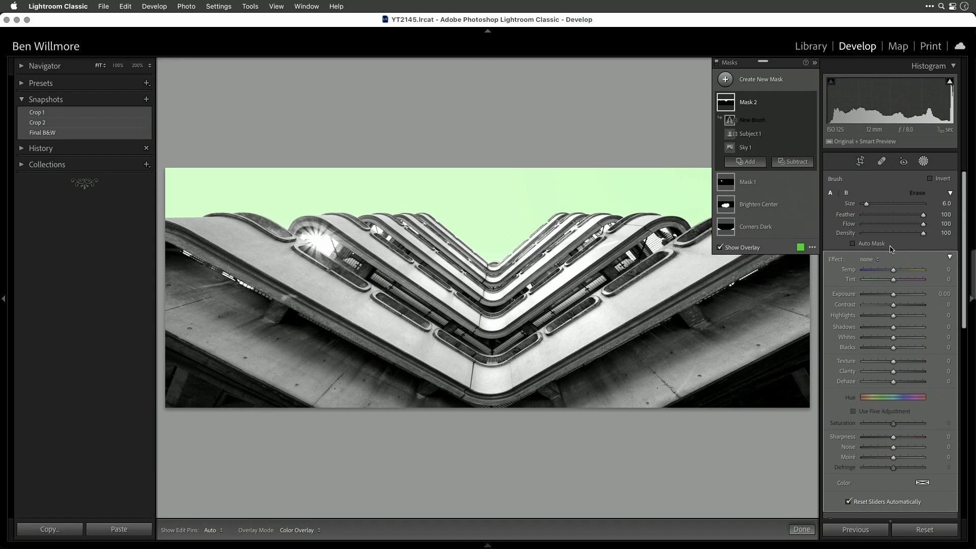
left_click(853, 244)
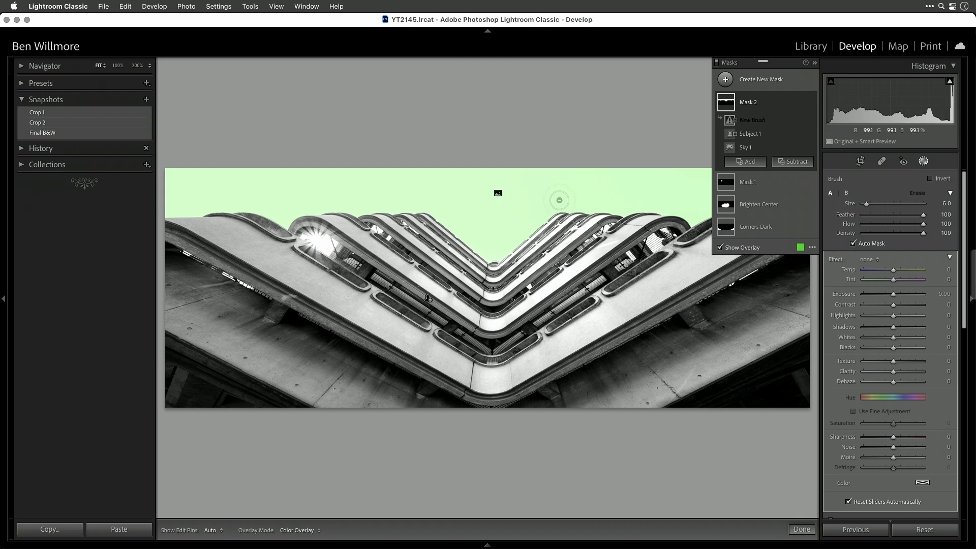
key("bracketleft")
key("bracketleft")
key("bracketleft")
key("bracketright")
left_click(494, 262)
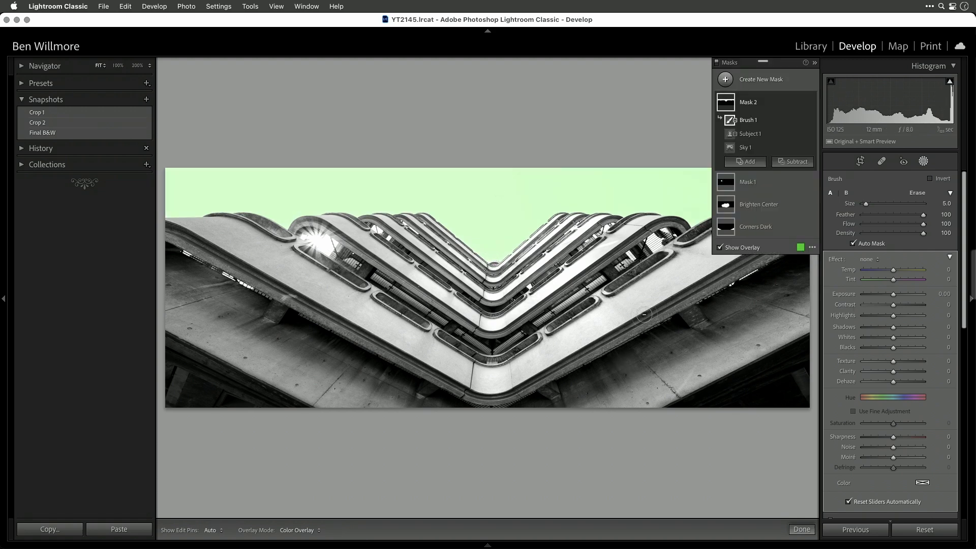
left_click(492, 262)
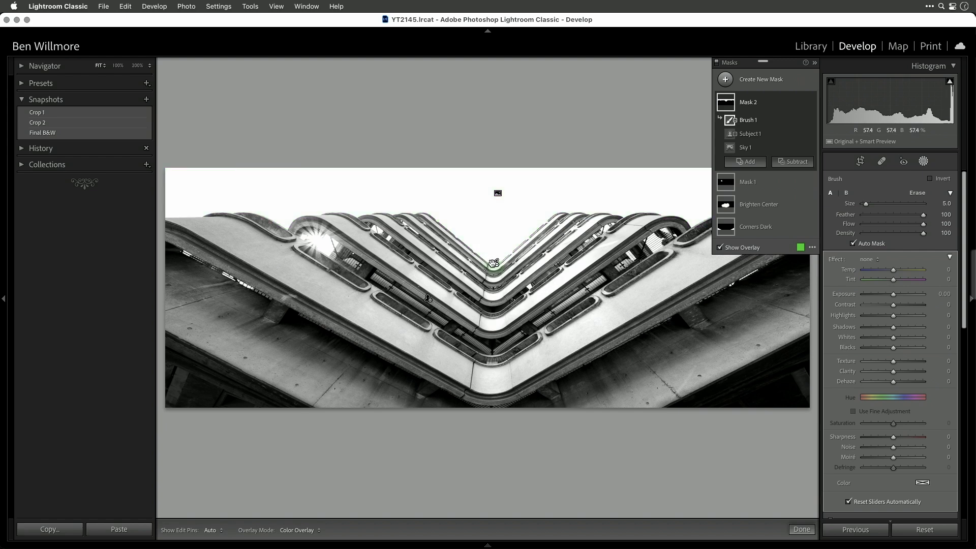
left_click(496, 263)
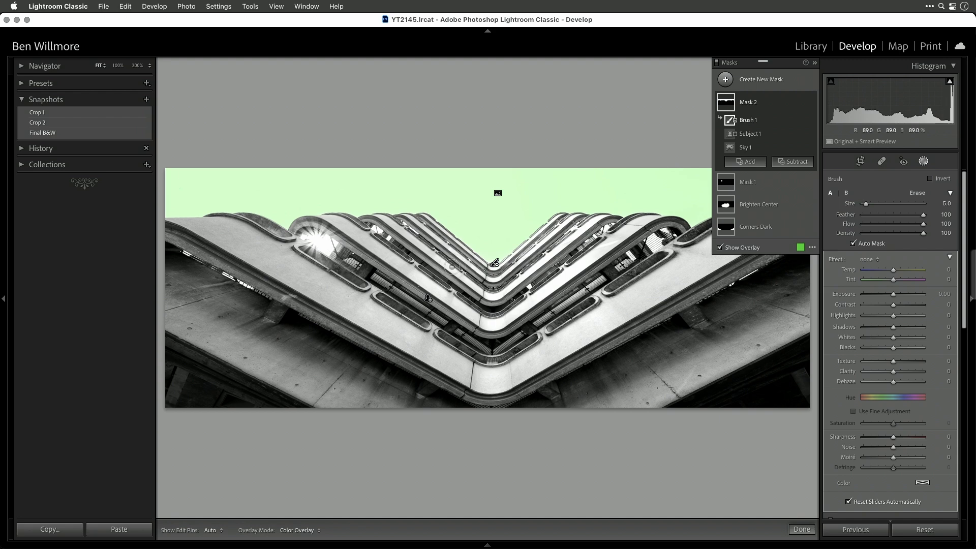
left_click(490, 260)
key("h")
key("h")
key("h")
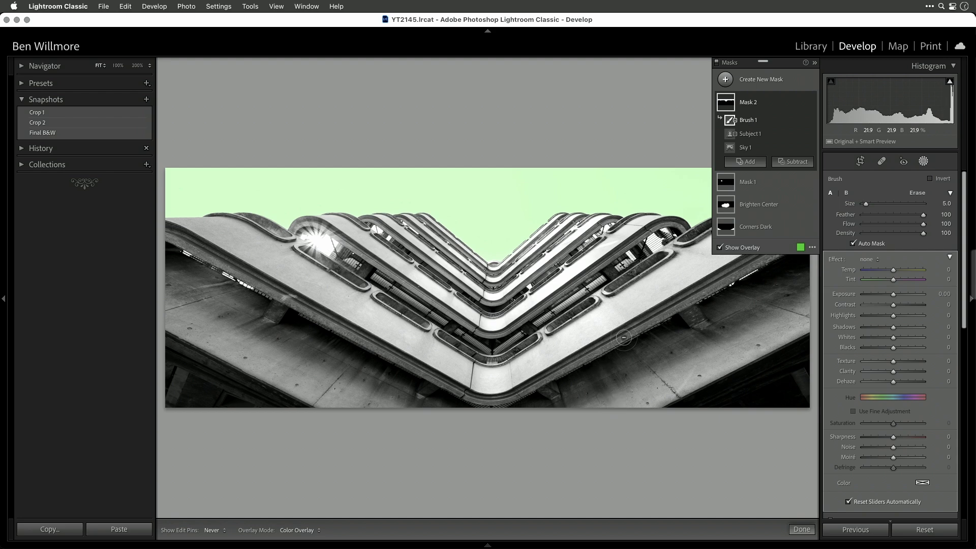
Rename the sky mask, Mask 2, as "Sky to White".
double_click(749, 103)
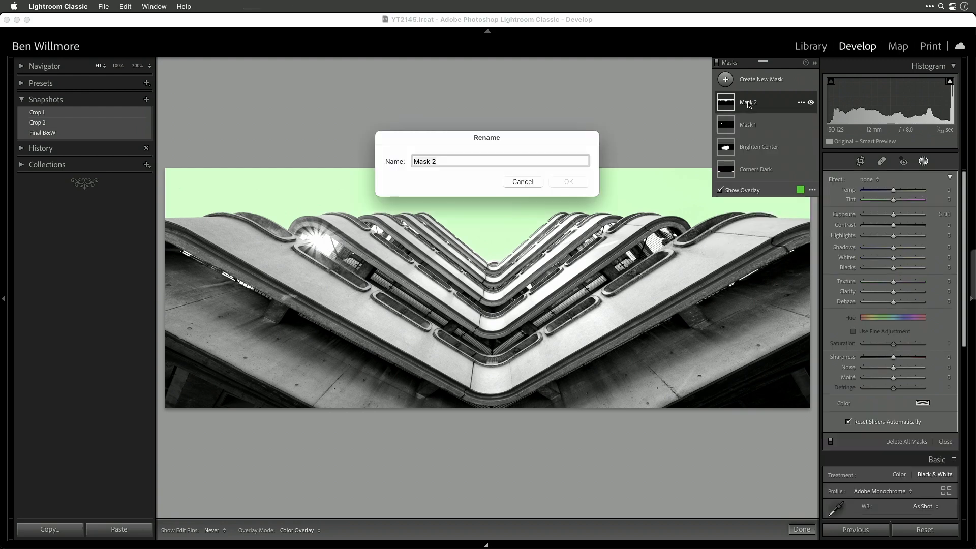
type("Sk")
key("BackSpace")
key("BackSpace")
type("Sk")
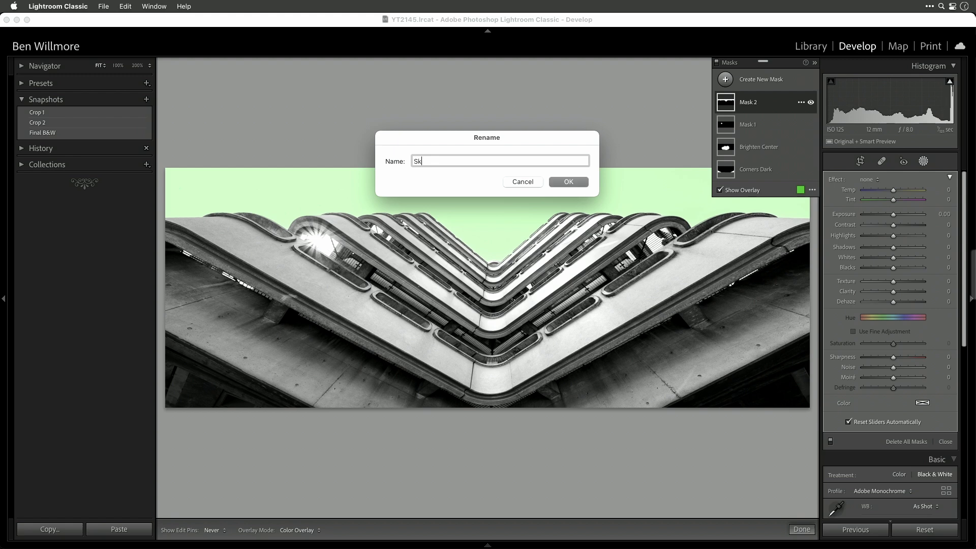
type("y to White")
left_click(576, 181)
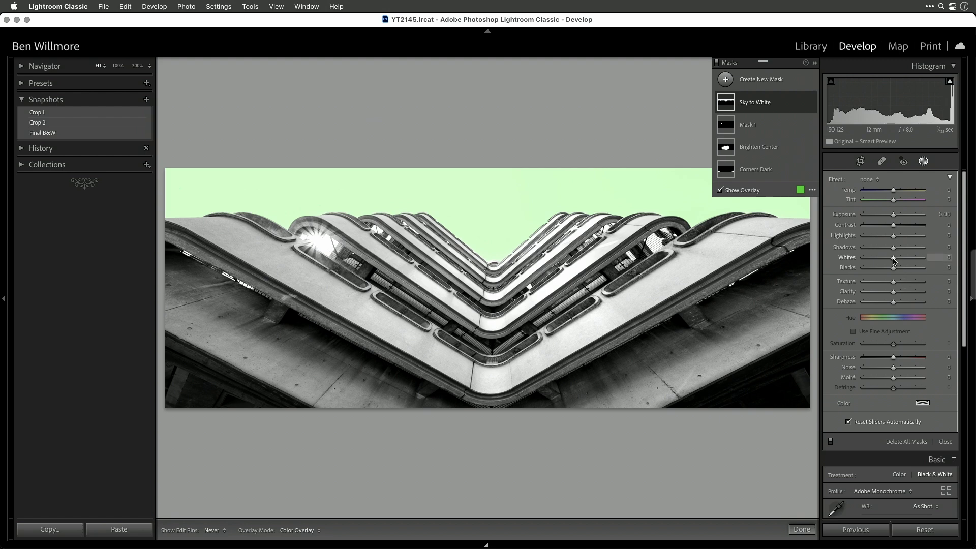
Try raising the sky mask's Whites to 22 with the overlay hidden, and reset the adjustment.
key("o")
left_click_drag(894, 261, 900, 260)
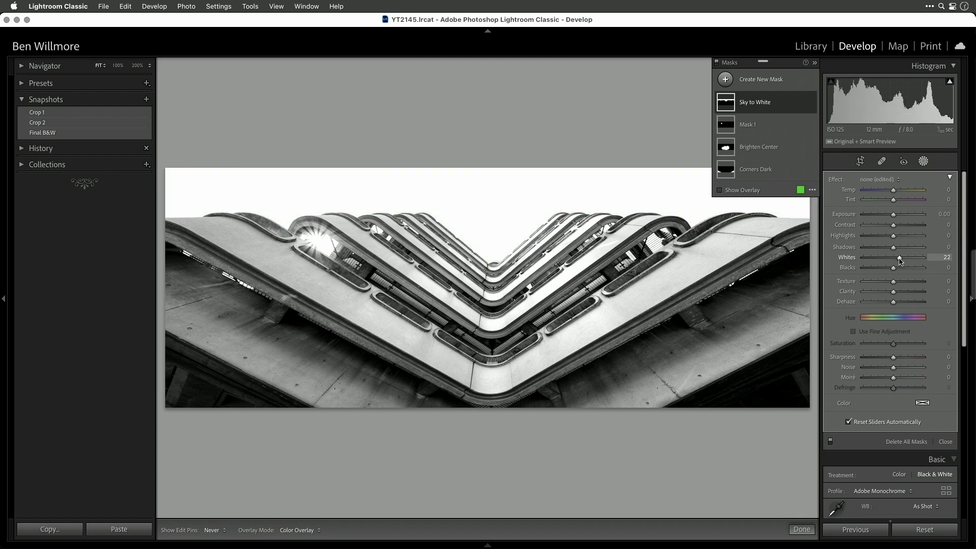
double_click(900, 261)
key("o")
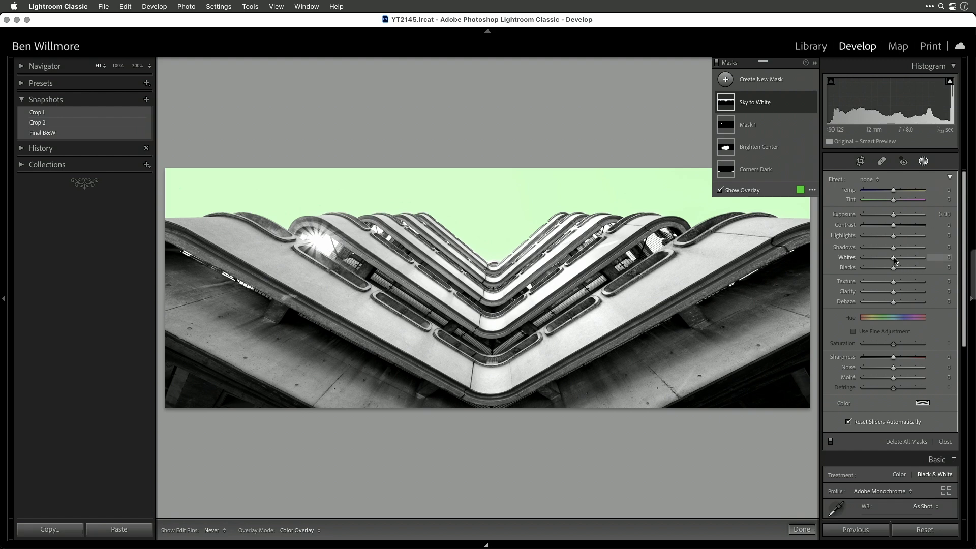
Hide the mask overlay, raise the Sky to White mask's Whites to 9, and close the masking tool.
key("o")
left_click_drag(895, 261, 897, 260)
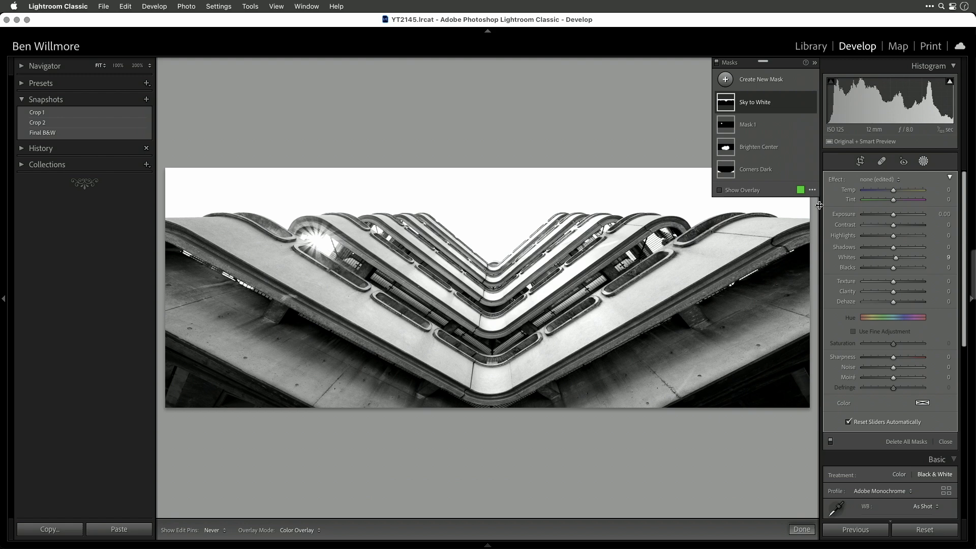
mouse_move(725, 102)
left_click(924, 162)
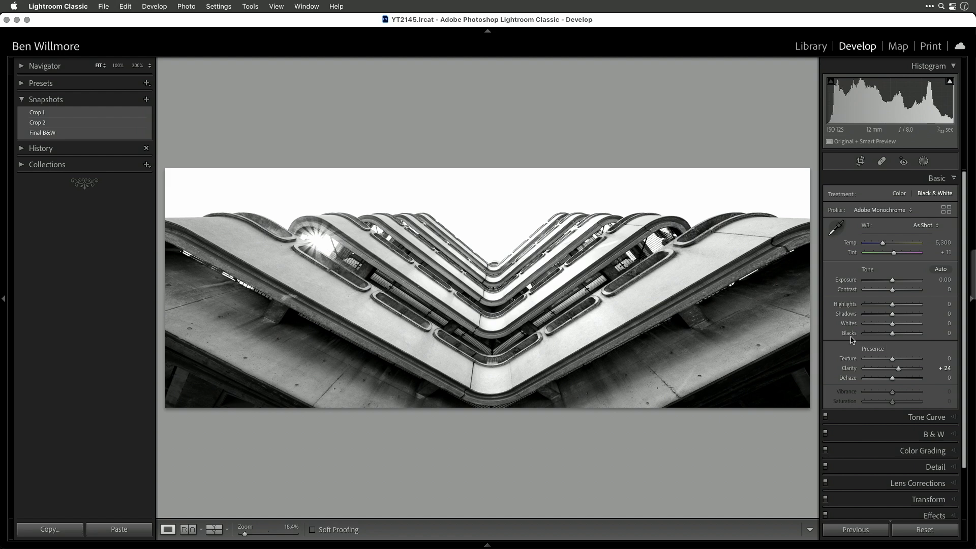
Check the shadow clipping preview for the whole image and lower the basic Blacks adjustment to -11.
key("alt")
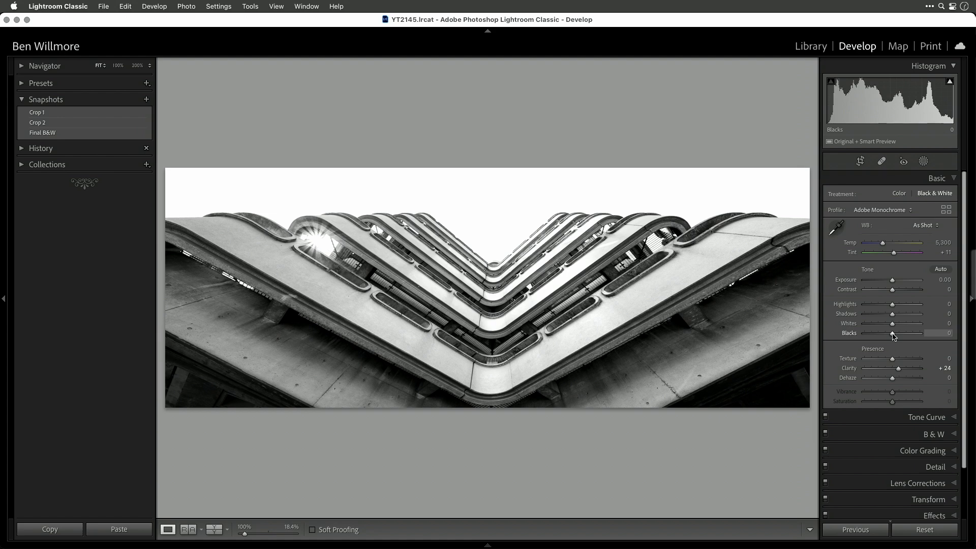
left_click(894, 334, "alt")
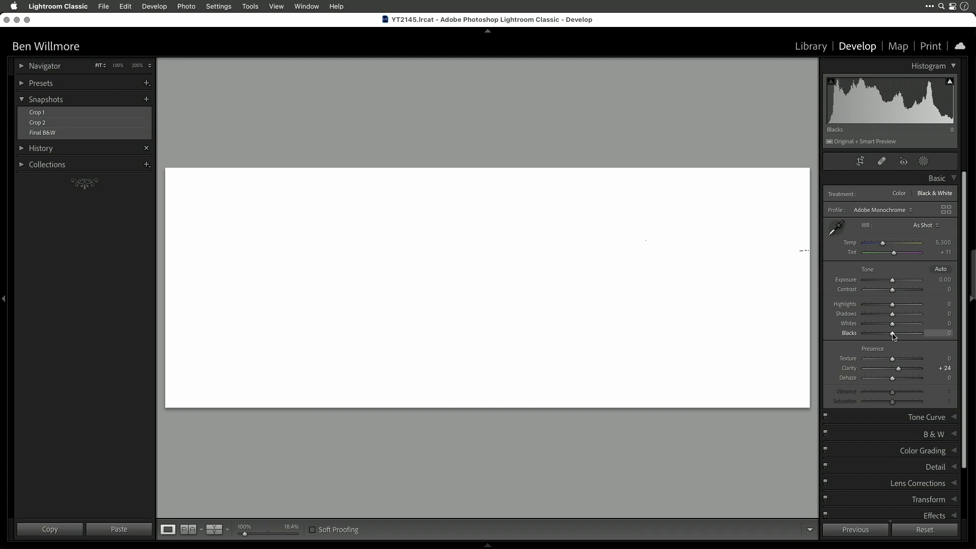
left_click(893, 335, "alt")
left_click_drag(893, 336, 890, 336)
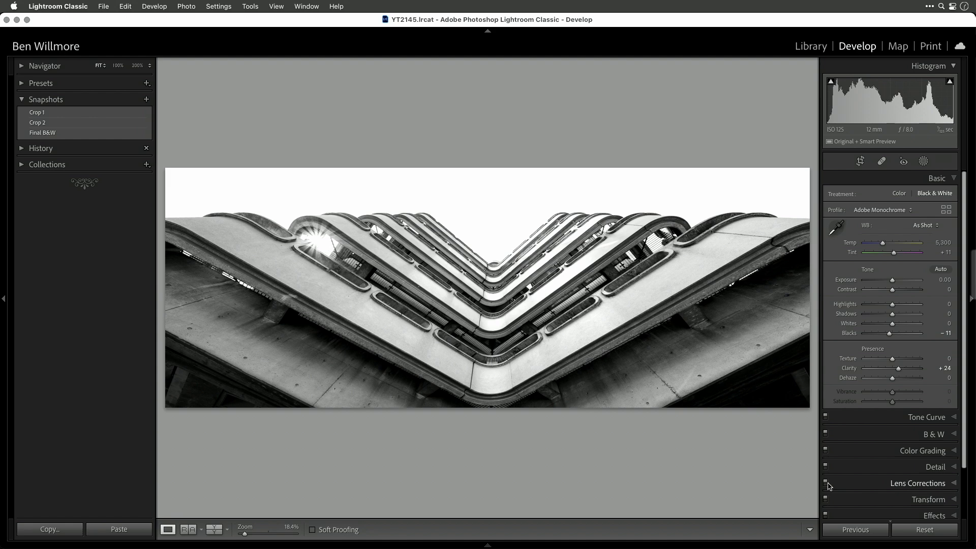
Tint the shadows blue in Color Grading from about hue 224, saturation 46, reduce the saturation slightly, and compare with the grading off and on.
left_click(954, 179)
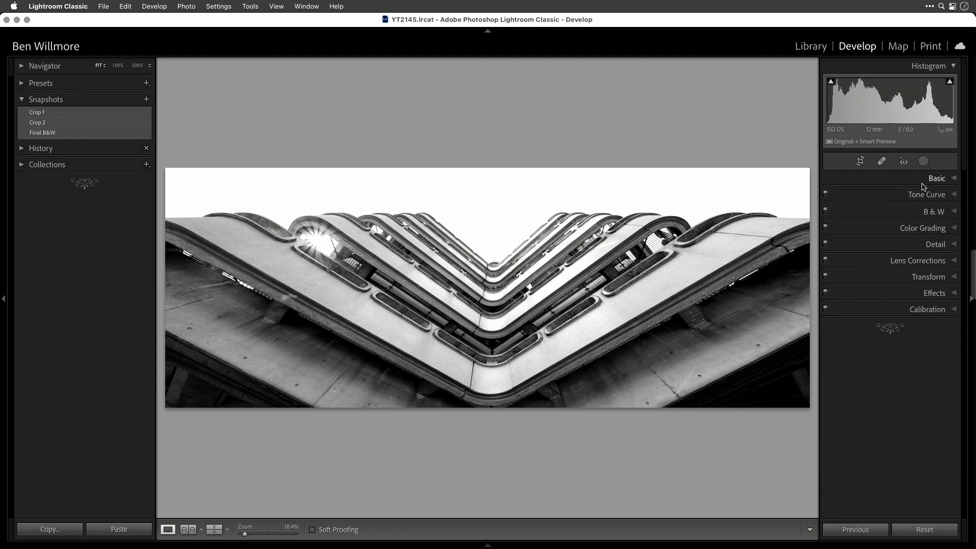
left_click(921, 229)
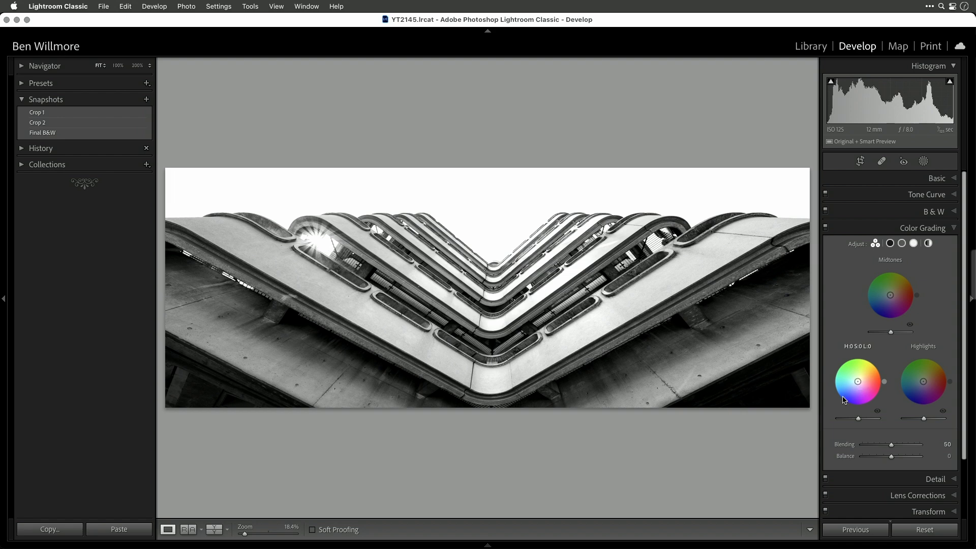
mouse_move(857, 381)
left_mouse_down()
mouse_move(848, 396)
mouse_move(851, 388)
left_mouse_up()
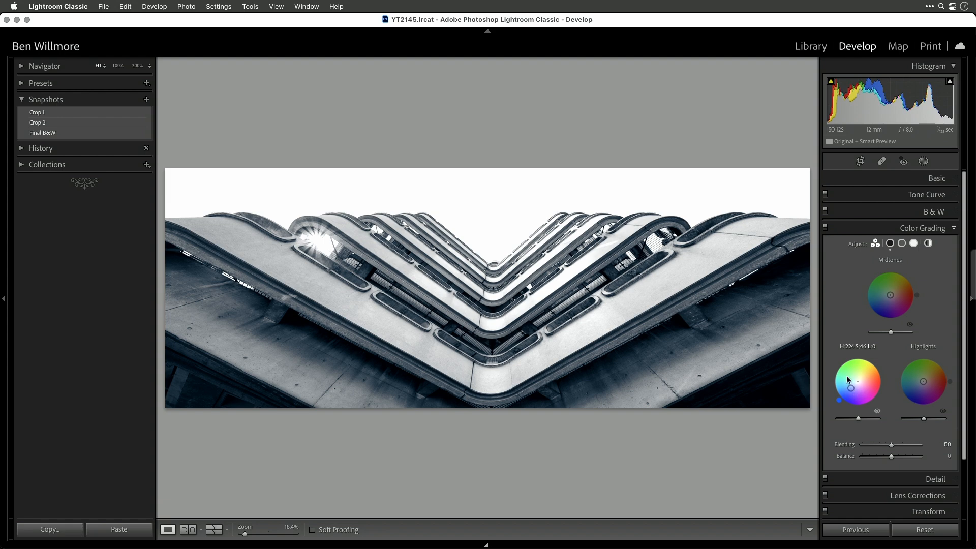
mouse_move(850, 388)
left_mouse_down()
mouse_move(844, 395)
mouse_move(853, 386)
left_mouse_up()
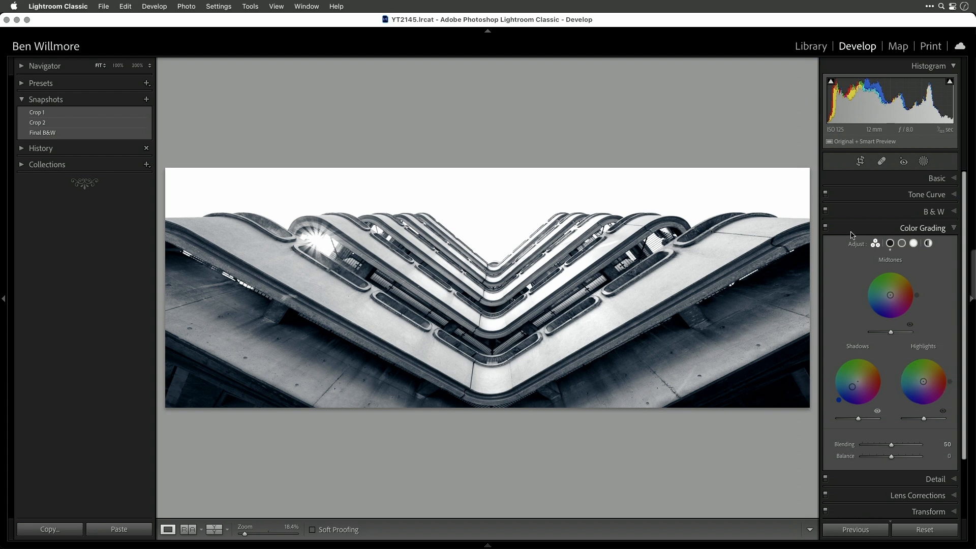
left_click(826, 227)
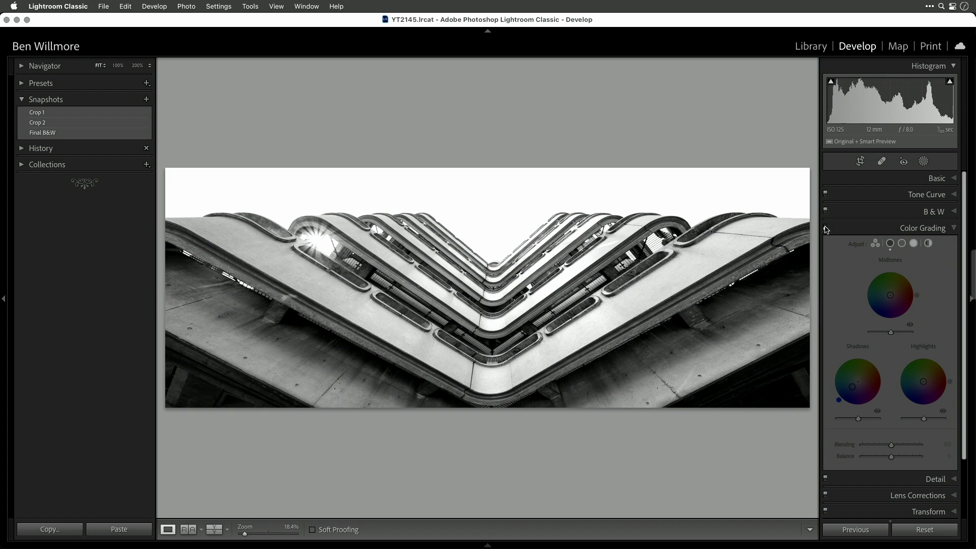
left_click(825, 228)
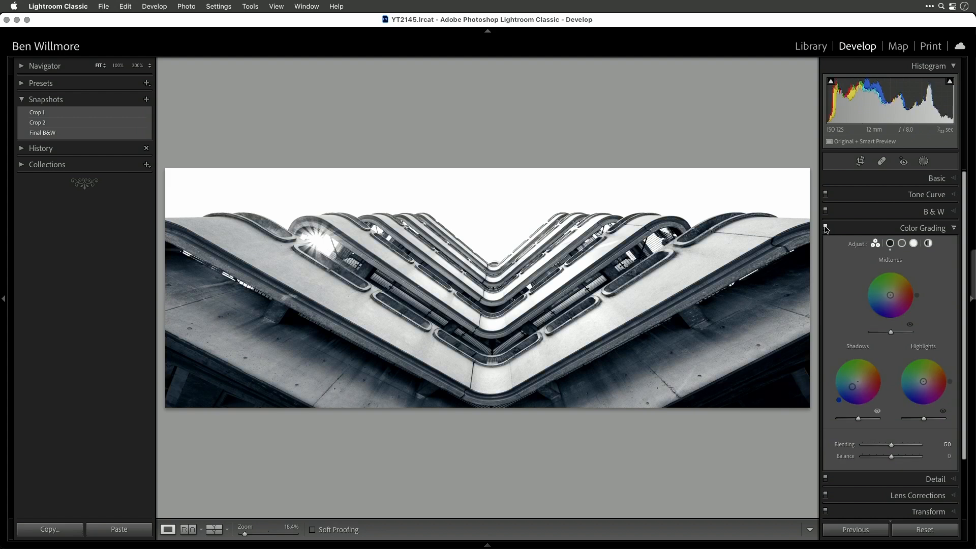